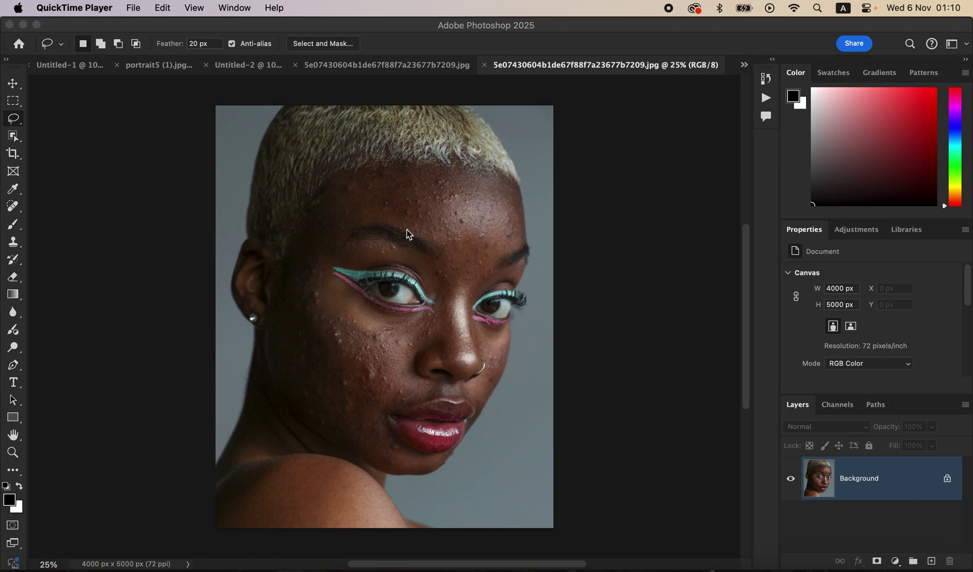
# - Choose the Patch tool and duplicate the Background layer of the portrait
pyautogui.click(571, 37)
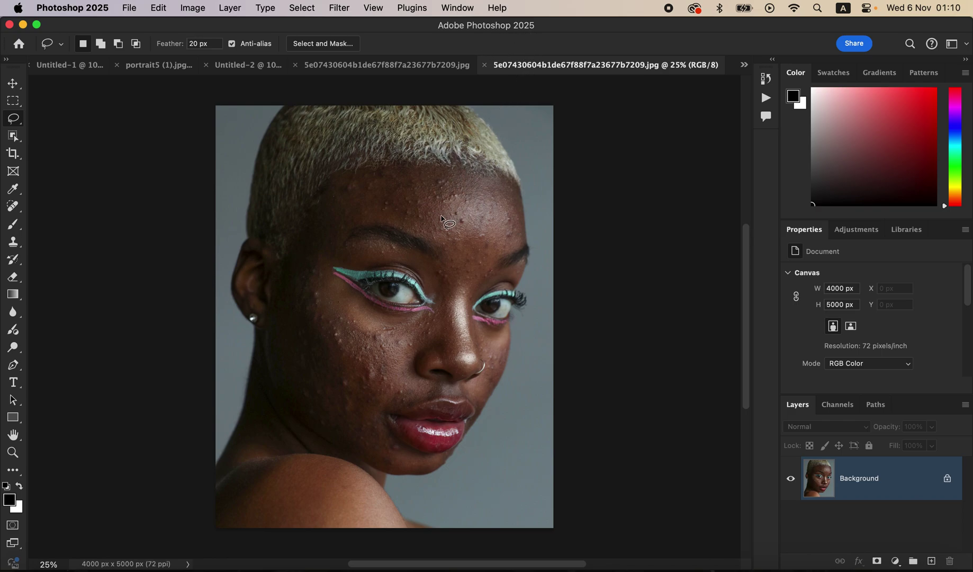
pyautogui.click(13, 208)
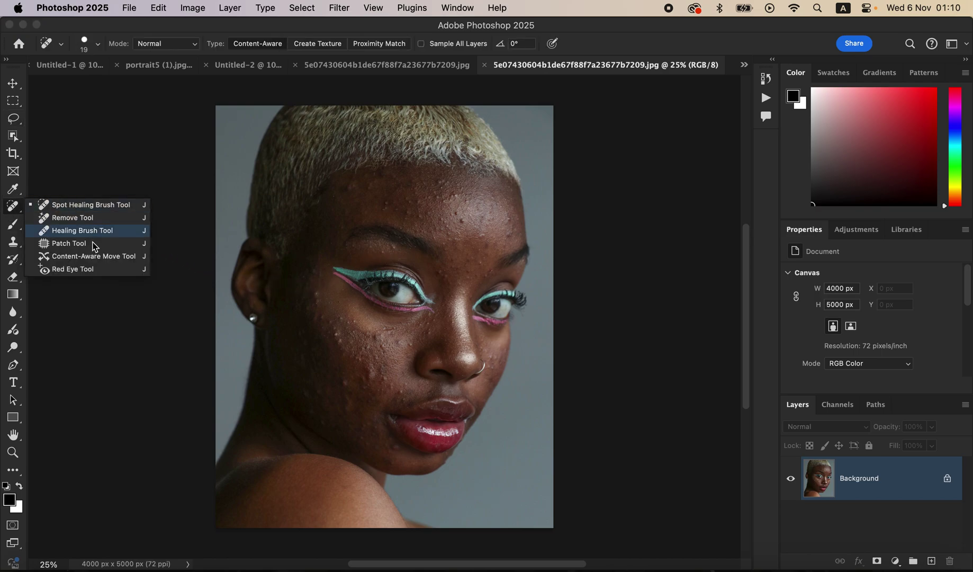
pyautogui.click(88, 245)
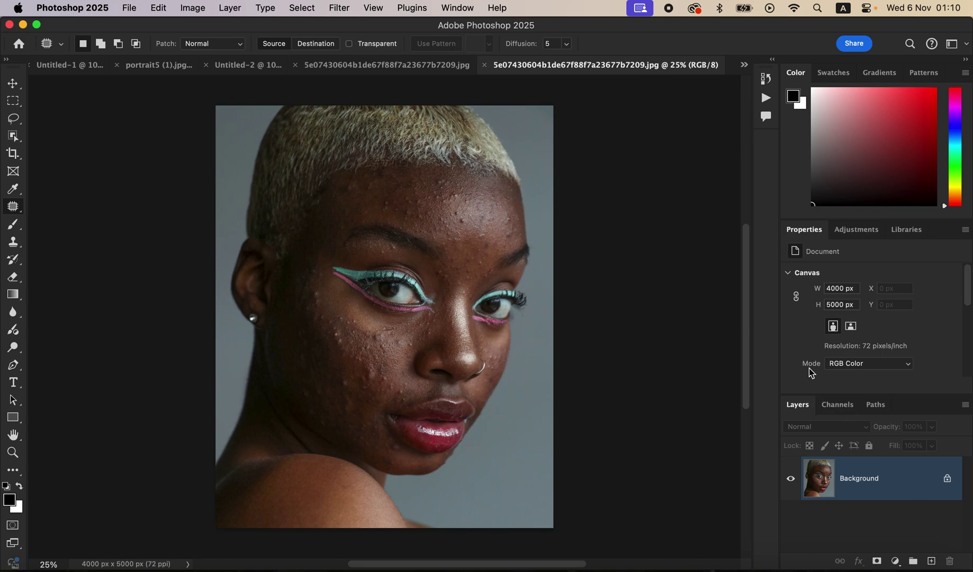
pyautogui.press('super+j')
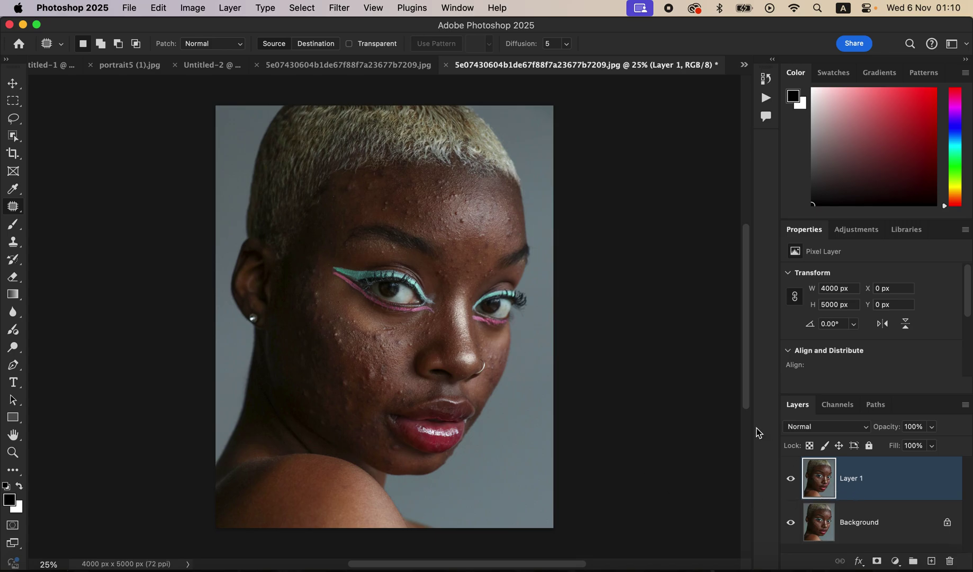
# - Patch the blemishes on the skin between the eyebrows with clean nearby skin
pyautogui.press('super+equal')
pyautogui.press('super+equal')
pyautogui.press('super+equal')
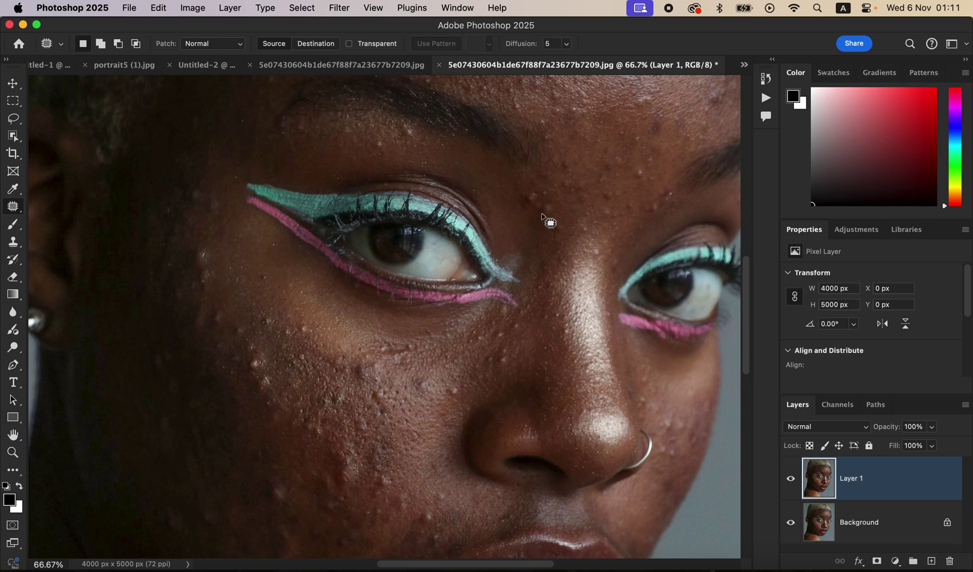
pyautogui.moveTo(528, 282); pyautogui.dragTo(505, 308)
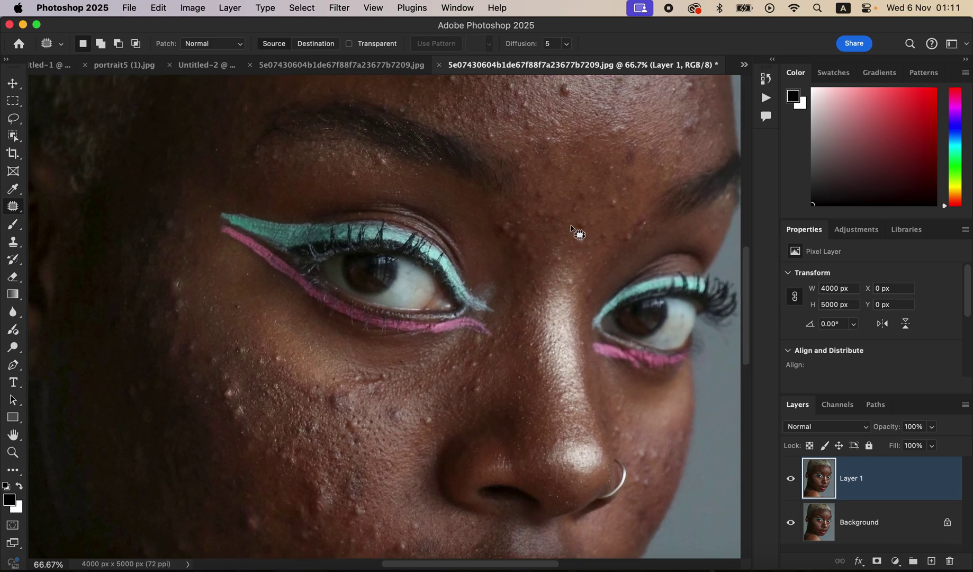
pyautogui.moveTo(594, 227)
pyautogui.mouseDown()
pyautogui.moveTo(575, 220)
pyautogui.moveTo(579, 247)
pyautogui.moveTo(595, 222)
pyautogui.moveTo(582, 225)
pyautogui.moveTo(580, 268)
pyautogui.moveTo(577, 200)
pyautogui.moveTo(614, 203)
pyautogui.mouseUp()
pyautogui.click(621, 202)
pyautogui.moveTo(613, 203)
pyautogui.mouseDown()
pyautogui.moveTo(611, 228)
pyautogui.moveTo(622, 238)
pyautogui.moveTo(642, 220)
pyautogui.moveTo(620, 216)
pyautogui.mouseUp()
pyautogui.click(640, 228)
pyautogui.click(641, 201)
# - Patch the blemishes on the forehead and just above the eyebrow on the far side of the face
pyautogui.moveTo(566, 78)
pyautogui.mouseDown()
pyautogui.moveTo(557, 100)
pyautogui.moveTo(567, 79)
pyautogui.mouseUp()
pyautogui.moveTo(572, 91); pyautogui.dragTo(589, 93)
pyautogui.click(593, 94)
pyautogui.moveTo(679, 131); pyautogui.dragTo(704, 126)
pyautogui.click(704, 127)
# - Patch the spots on the near temple and on the upper cheek below the winged eyeliner
pyautogui.moveTo(175, 290)
pyautogui.mouseDown()
pyautogui.moveTo(194, 318)
pyautogui.moveTo(183, 287)
pyautogui.moveTo(204, 284)
pyautogui.mouseUp()
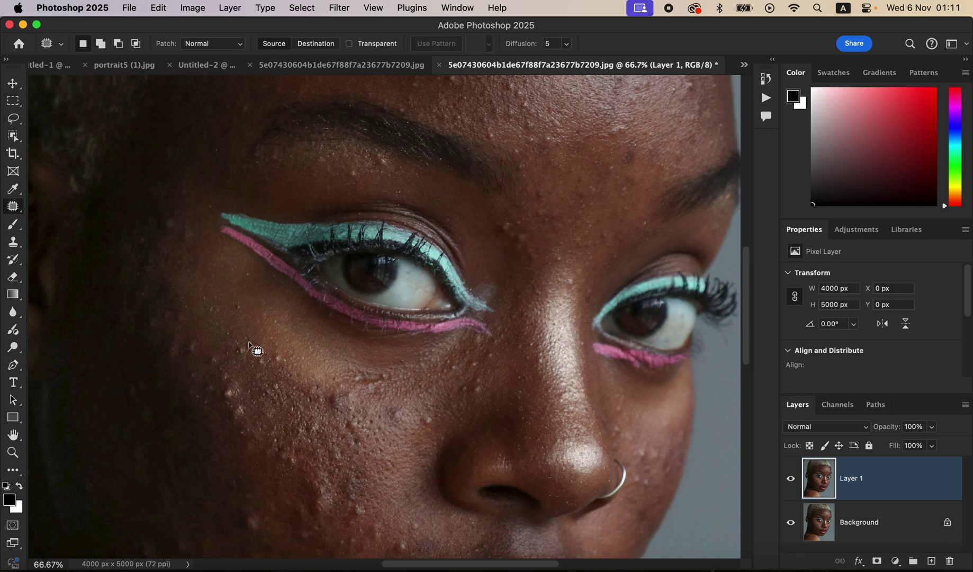
pyautogui.moveTo(256, 345)
pyautogui.mouseDown()
pyautogui.moveTo(220, 351)
pyautogui.moveTo(233, 324)
pyautogui.moveTo(265, 350)
pyautogui.moveTo(282, 337)
pyautogui.mouseUp()
pyautogui.hotkey('ctrl', 'd')
pyautogui.moveTo(340, 391)
pyautogui.mouseDown()
pyautogui.moveTo(357, 409)
pyautogui.moveTo(340, 386)
pyautogui.mouseUp()
pyautogui.moveTo(337, 396); pyautogui.dragTo(317, 368)
pyautogui.press('super+d')
# - Patch the blemishes between the cheek and nose, and the spot beside the inner end of the near eyebrow
pyautogui.moveTo(420, 417)
pyautogui.mouseDown()
pyautogui.moveTo(423, 430)
pyautogui.moveTo(420, 421)
pyautogui.moveTo(441, 410)
pyautogui.mouseUp()
pyautogui.click(472, 376)
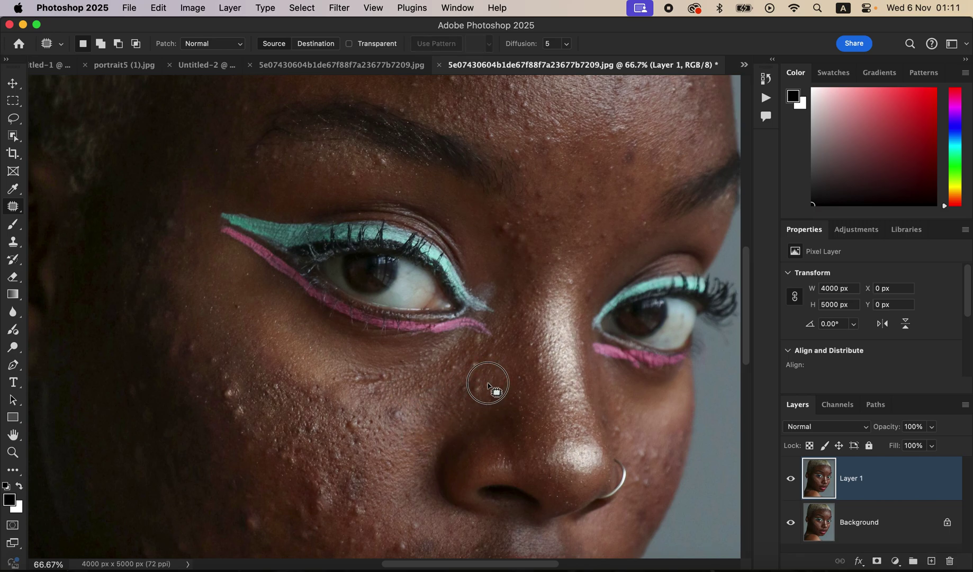
pyautogui.moveTo(472, 373)
pyautogui.mouseDown()
pyautogui.moveTo(460, 391)
pyautogui.moveTo(475, 373)
pyautogui.mouseUp()
pyautogui.moveTo(474, 385); pyautogui.dragTo(489, 396)
pyautogui.press('super+d')
pyautogui.moveTo(485, 351)
pyautogui.mouseDown()
pyautogui.moveTo(476, 374)
pyautogui.moveTo(489, 355)
pyautogui.moveTo(506, 374)
pyautogui.mouseUp()
pyautogui.press('super+d')
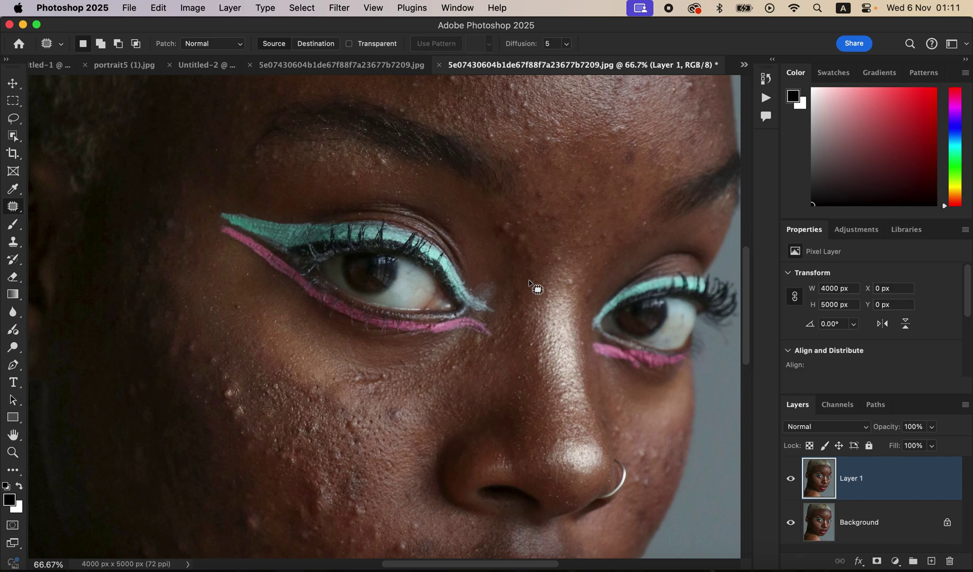
pyautogui.moveTo(501, 217)
pyautogui.mouseDown()
pyautogui.moveTo(524, 255)
pyautogui.moveTo(502, 240)
pyautogui.mouseUp()
pyautogui.press('super+d')
# - Patch the raised bumps on the outer cheek below the outer corner of the near eye
pyautogui.moveTo(237, 403); pyautogui.dragTo(253, 417)
pyautogui.press('super+d')
pyautogui.moveTo(231, 383)
pyautogui.mouseDown()
pyautogui.moveTo(241, 364)
pyautogui.moveTo(222, 358)
pyautogui.moveTo(232, 350)
pyautogui.moveTo(194, 339)
pyautogui.moveTo(198, 322)
pyautogui.mouseUp()
pyautogui.press('super+d')
pyautogui.press('super+d')
pyautogui.press('super+d')
pyautogui.moveTo(231, 365); pyautogui.dragTo(229, 360)
pyautogui.moveTo(223, 364); pyautogui.dragTo(234, 372)
pyautogui.press('super+d')
# - Patch the blemishes on the lower cheek near the nostril and the mouth
pyautogui.moveTo(374, 519)
pyautogui.mouseDown()
pyautogui.moveTo(387, 529)
pyautogui.moveTo(379, 521)
pyautogui.mouseUp()
pyautogui.moveTo(379, 524)
pyautogui.mouseDown()
pyautogui.moveTo(381, 501)
pyautogui.moveTo(421, 523)
pyautogui.moveTo(408, 523)
pyautogui.mouseUp()
pyautogui.press('super+d')
pyautogui.moveTo(410, 530); pyautogui.dragTo(407, 509)
pyautogui.press('super+d')
pyautogui.moveTo(347, 478)
pyautogui.mouseDown()
pyautogui.moveTo(350, 513)
pyautogui.moveTo(351, 478)
pyautogui.mouseUp()
pyautogui.moveTo(361, 480); pyautogui.dragTo(373, 475)
pyautogui.press('super+d')
# - Patch the blemishes on the inner cheek directly below the near eye
pyautogui.moveTo(392, 406); pyautogui.dragTo(394, 404)
pyautogui.moveTo(401, 416); pyautogui.dragTo(409, 424)
pyautogui.press('super+d')
pyautogui.moveTo(376, 366)
pyautogui.mouseDown()
pyautogui.moveTo(357, 387)
pyautogui.moveTo(378, 368)
pyautogui.mouseUp()
pyautogui.moveTo(386, 381)
pyautogui.mouseDown()
pyautogui.moveTo(390, 407)
pyautogui.moveTo(409, 402)
pyautogui.mouseUp()
pyautogui.click(406, 396)
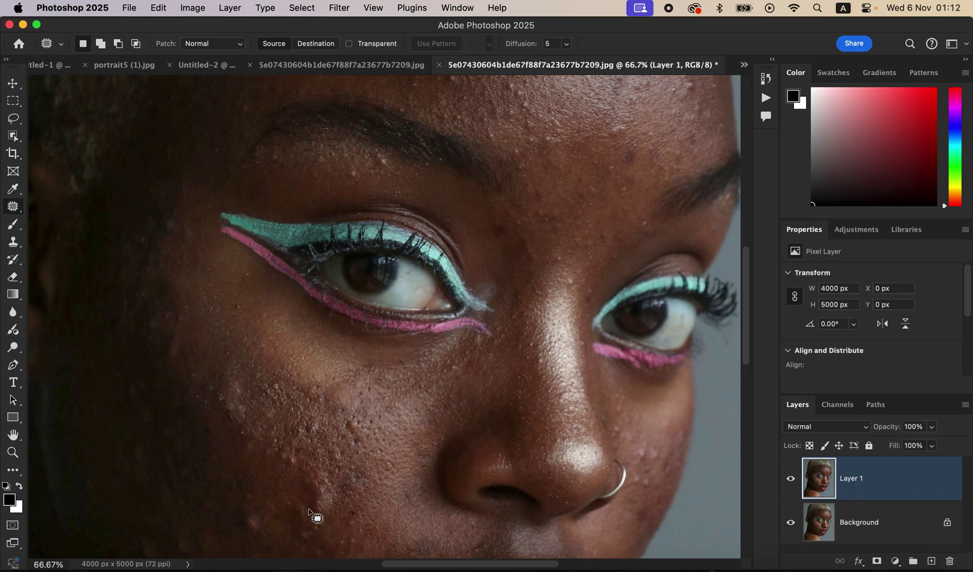
# - Patch the bumps across the lower outer part of the near cheek
pyautogui.moveTo(310, 482)
pyautogui.mouseDown()
pyautogui.moveTo(296, 521)
pyautogui.moveTo(337, 519)
pyautogui.moveTo(318, 493)
pyautogui.moveTo(269, 472)
pyautogui.mouseUp()
pyautogui.press('super+d')
pyautogui.moveTo(306, 518)
pyautogui.mouseDown()
pyautogui.moveTo(293, 522)
pyautogui.moveTo(320, 524)
pyautogui.mouseUp()
pyautogui.moveTo(316, 529); pyautogui.dragTo(308, 507)
pyautogui.press('super+d')
pyautogui.moveTo(294, 506)
pyautogui.mouseDown()
pyautogui.moveTo(302, 519)
pyautogui.moveTo(304, 511)
pyautogui.moveTo(244, 509)
pyautogui.moveTo(258, 515)
pyautogui.mouseUp()
pyautogui.press('super+d')
pyautogui.moveTo(257, 521)
pyautogui.mouseDown()
pyautogui.moveTo(266, 504)
pyautogui.moveTo(228, 489)
pyautogui.moveTo(246, 474)
pyautogui.mouseUp()
pyautogui.press('super+d')
# - Patch the remaining bumps along the outer edge and in the middle of the near cheek
pyautogui.moveTo(244, 480)
pyautogui.mouseDown()
pyautogui.moveTo(256, 461)
pyautogui.moveTo(242, 452)
pyautogui.moveTo(252, 440)
pyautogui.mouseUp()
pyautogui.press('super+d')
pyautogui.moveTo(246, 452)
pyautogui.mouseDown()
pyautogui.moveTo(290, 442)
pyautogui.moveTo(306, 466)
pyautogui.mouseUp()
pyautogui.press('super+d')
pyautogui.press('super+d')
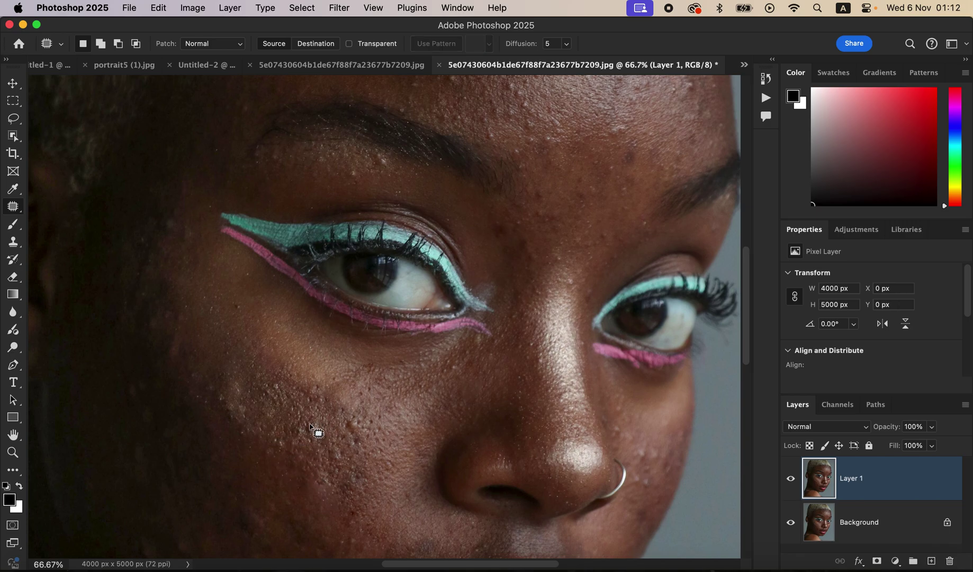
pyautogui.moveTo(308, 422); pyautogui.dragTo(313, 422)
pyautogui.moveTo(308, 428)
pyautogui.mouseDown()
pyautogui.moveTo(321, 445)
pyautogui.moveTo(358, 450)
pyautogui.moveTo(353, 421)
pyautogui.moveTo(378, 415)
pyautogui.mouseUp()
pyautogui.press('super+d')
pyautogui.press('super+d')
# - Toggle Layer 1's visibility to compare the patched skin with the original
pyautogui.click(796, 488)
pyautogui.click(796, 487)
pyautogui.click(796, 487)
pyautogui.click(797, 487)
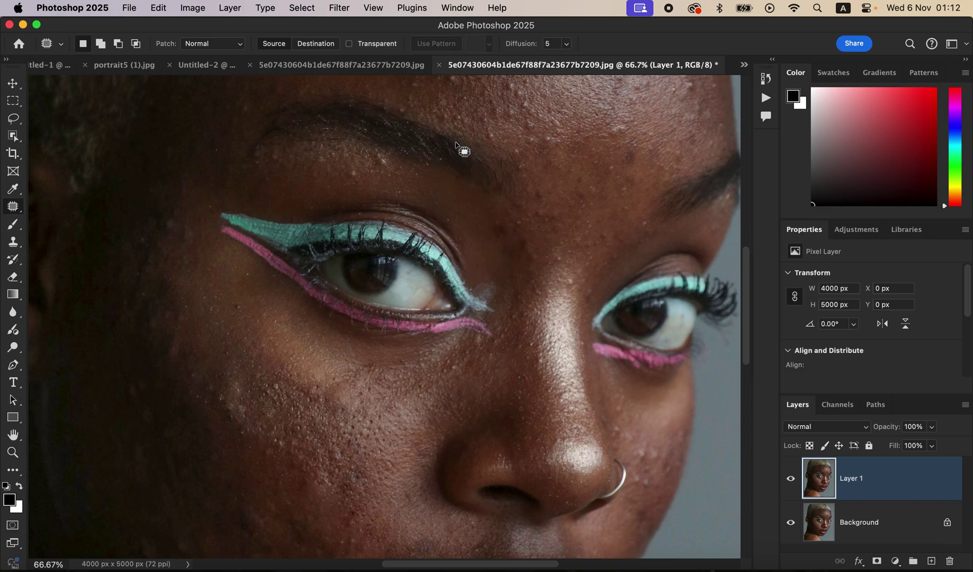
# - Switch to the other open copy of the portrait with the finished skin cleanup and compare its Layer 1 with the original
pyautogui.click(389, 73)
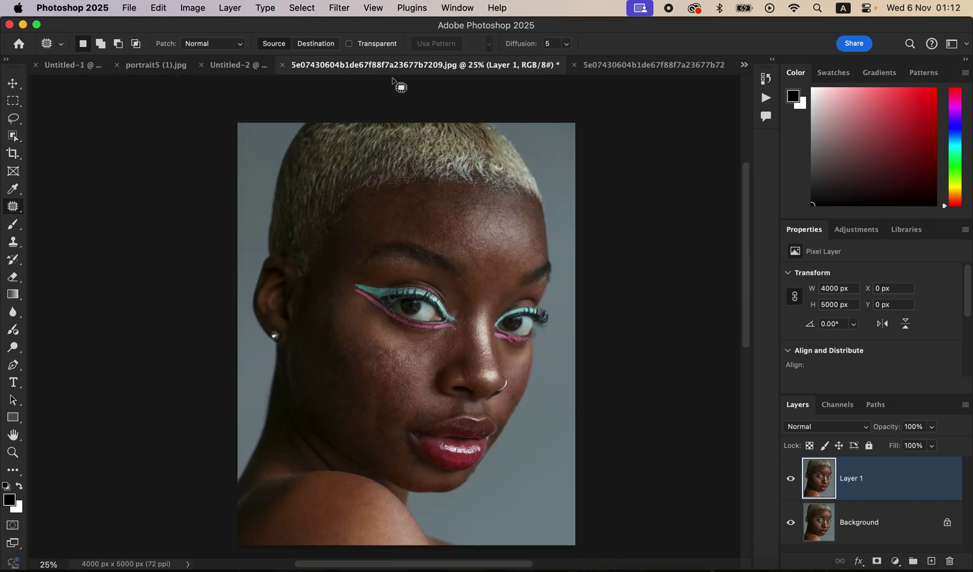
pyautogui.click(791, 479)
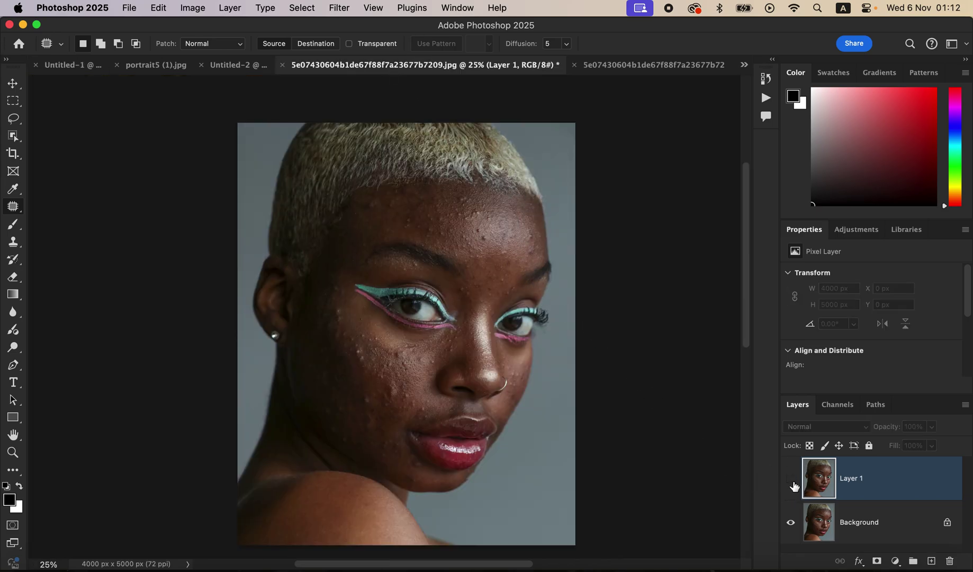
pyautogui.click(791, 480)
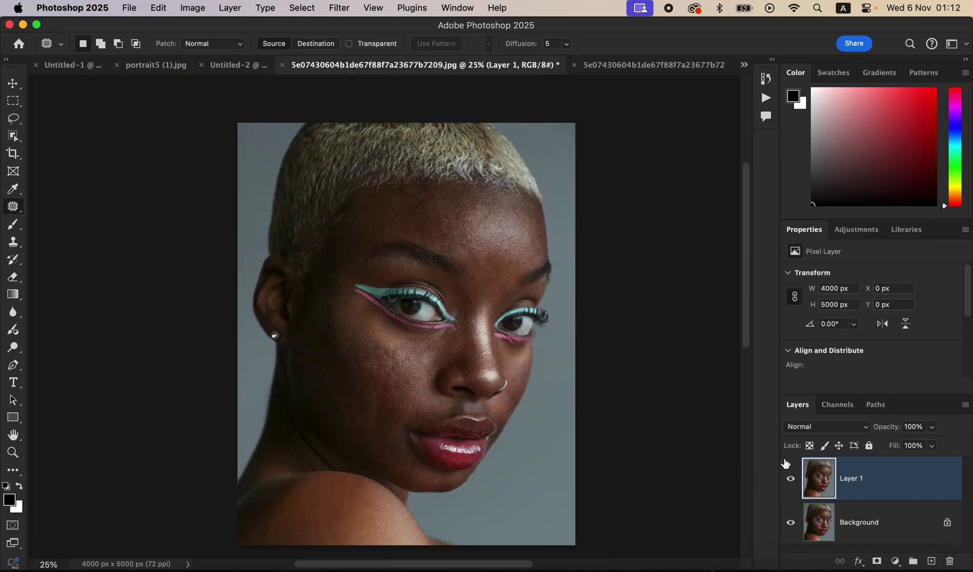
pyautogui.press('super+equal')
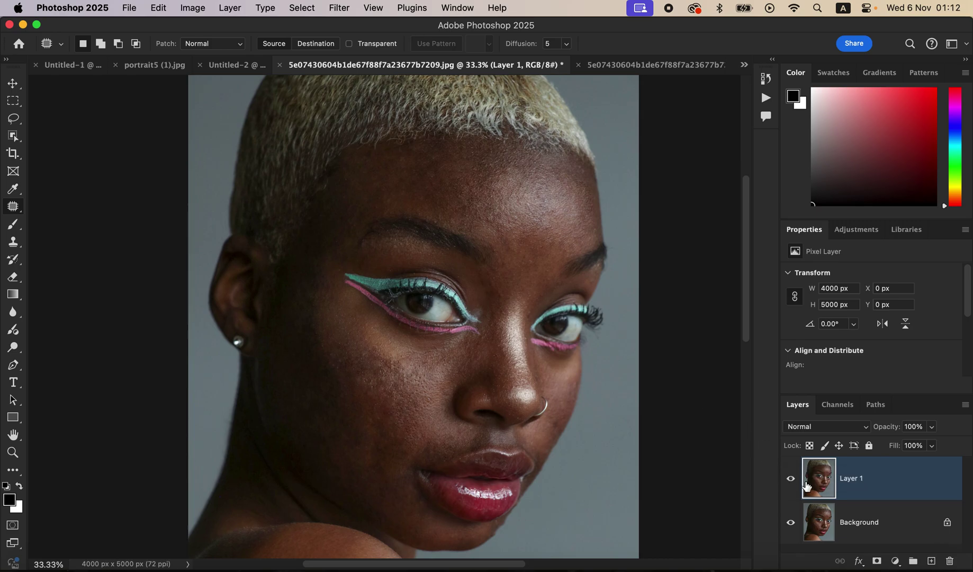
pyautogui.click(789, 483)
pyautogui.click(788, 483)
pyautogui.click(791, 483)
# - Duplicate Layer 1, then rename the lower layer "low" and the upper copy "high"
pyautogui.press('super+j')
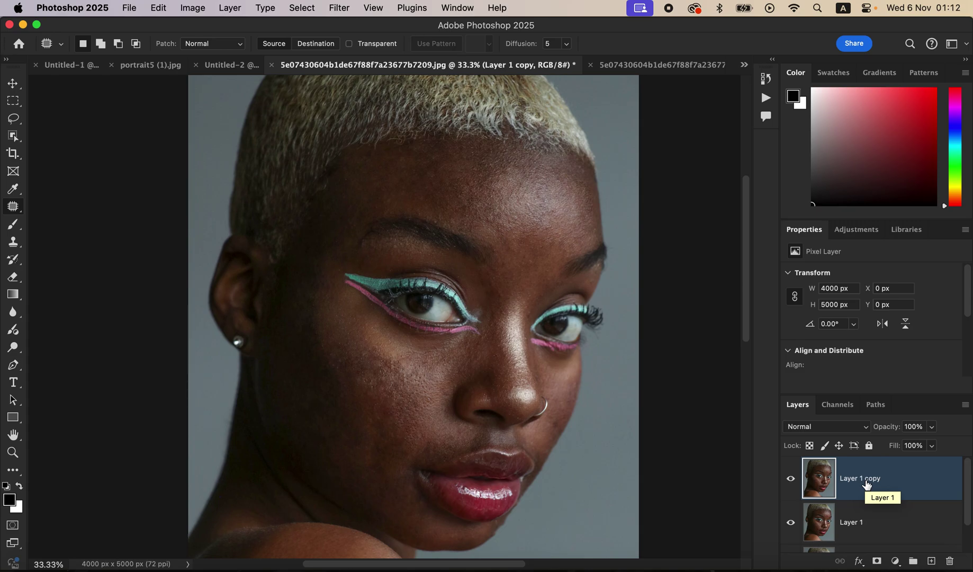
pyautogui.doubleClick(849, 522)
pyautogui.press('BackSpace')
pyautogui.write('low')
pyautogui.doubleClick(858, 480)
pyautogui.write('high')
pyautogui.press('Return')
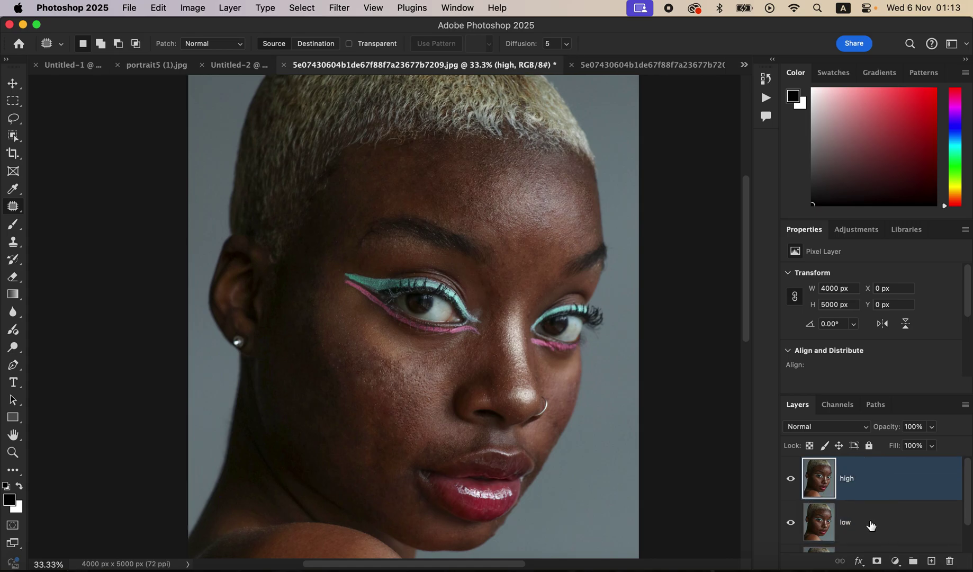
# - Hide the high layer and apply a Gaussian Blur with a 12-pixel radius to the low layer
pyautogui.click(875, 528)
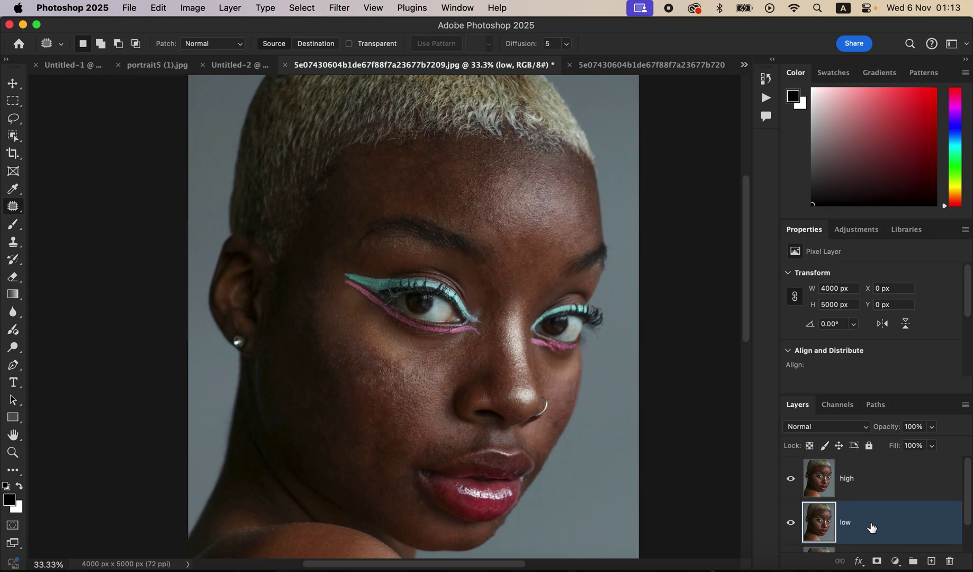
pyautogui.click(791, 481)
pyautogui.click(342, 9)
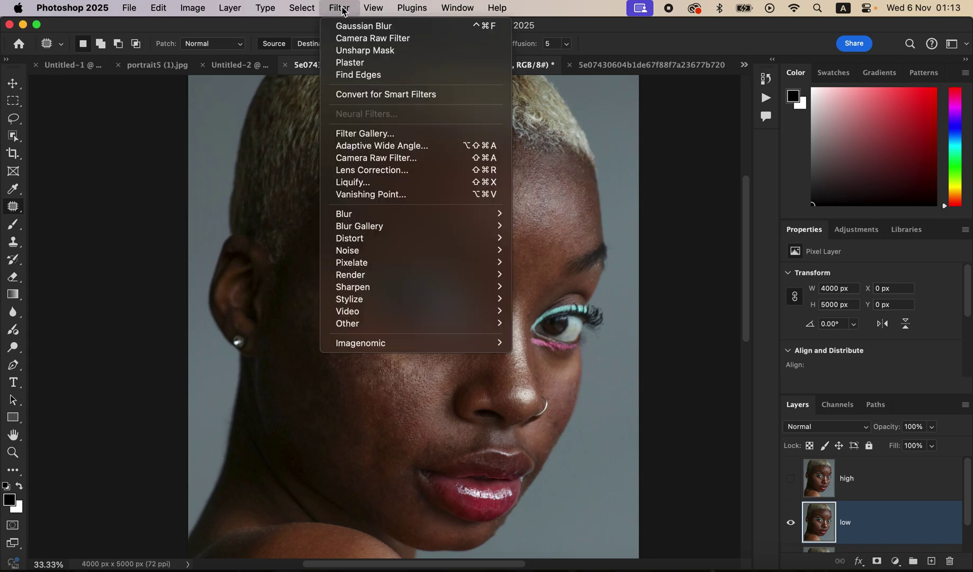
pyautogui.moveTo(378, 218)
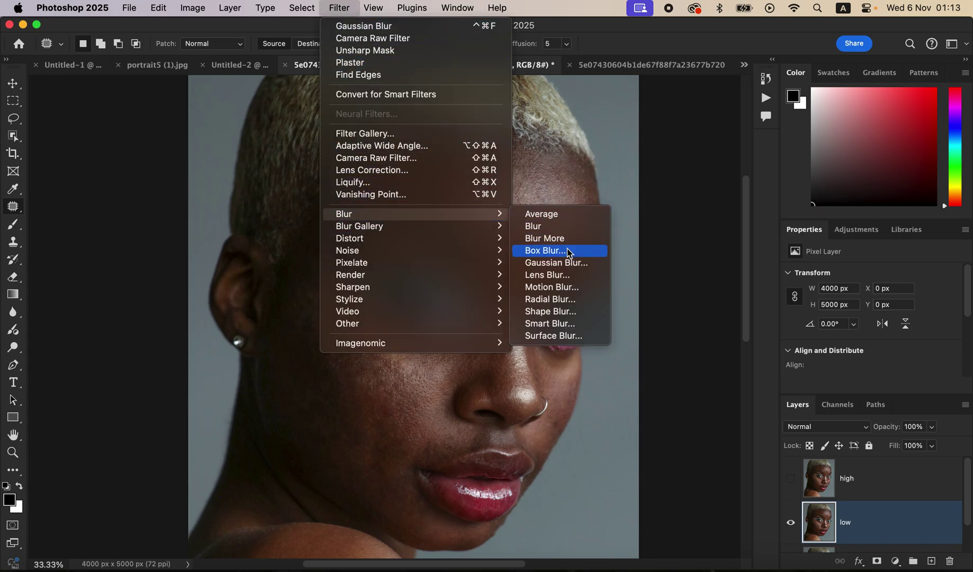
pyautogui.click(556, 263)
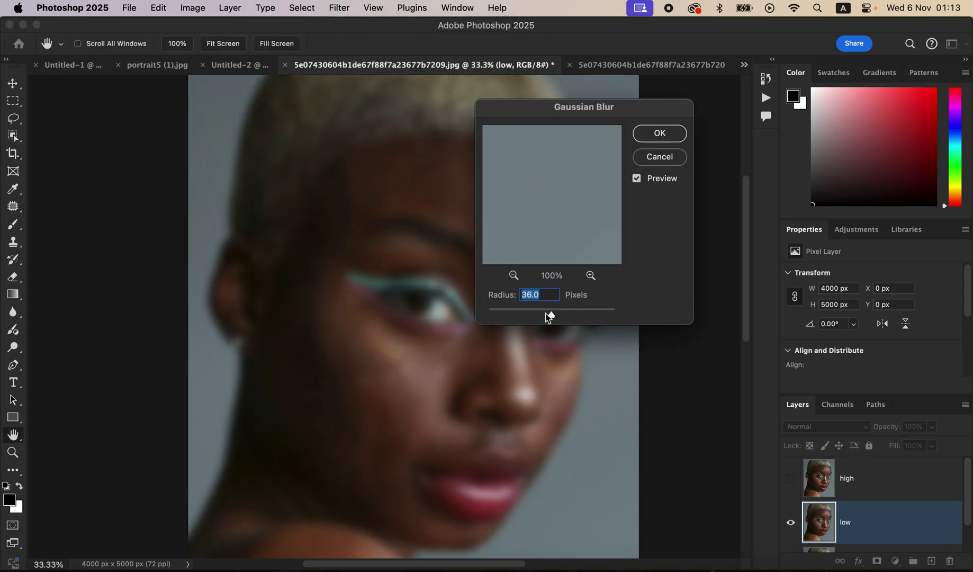
pyautogui.moveTo(551, 317); pyautogui.dragTo(488, 315)
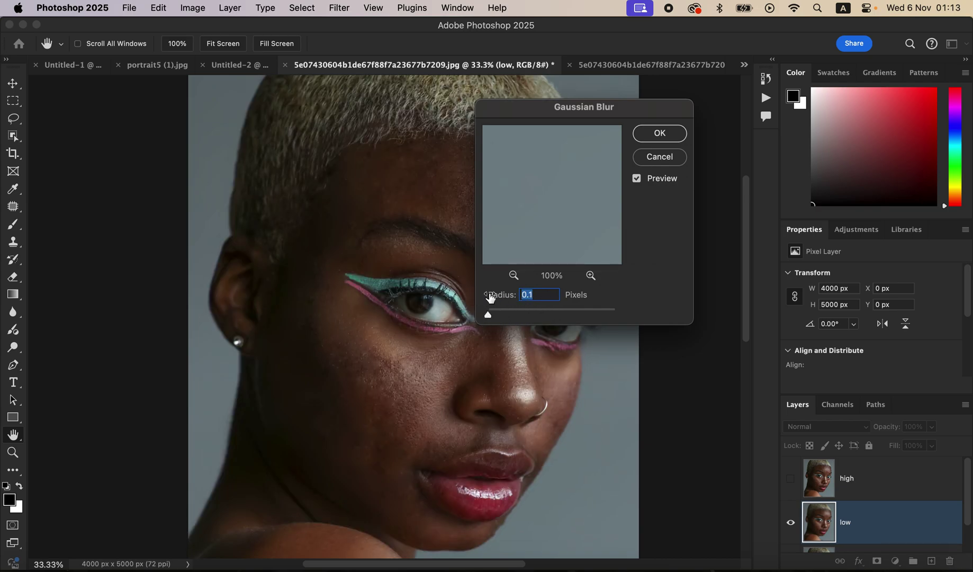
pyautogui.moveTo(588, 117); pyautogui.dragTo(683, 103)
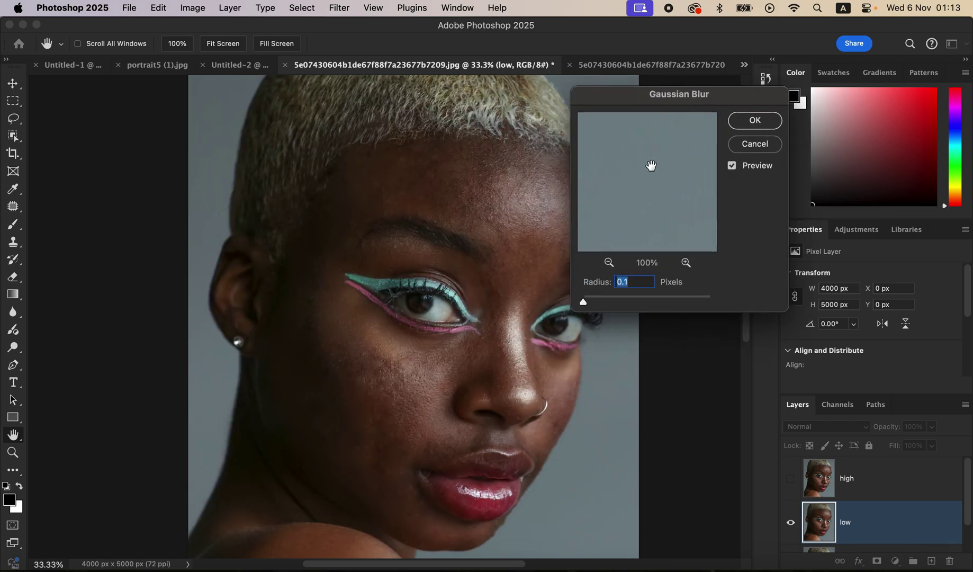
pyautogui.click(491, 212)
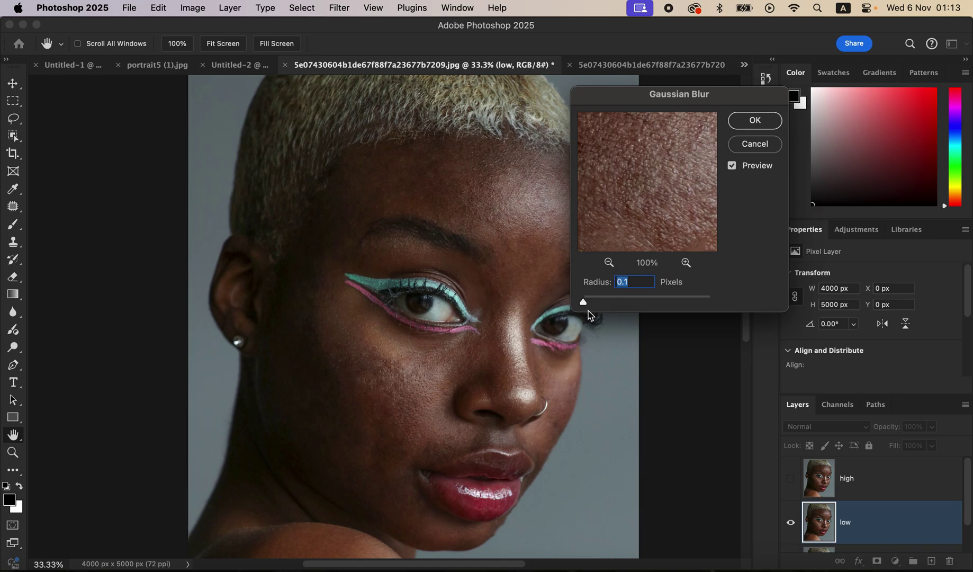
pyautogui.moveTo(584, 304); pyautogui.dragTo(611, 302)
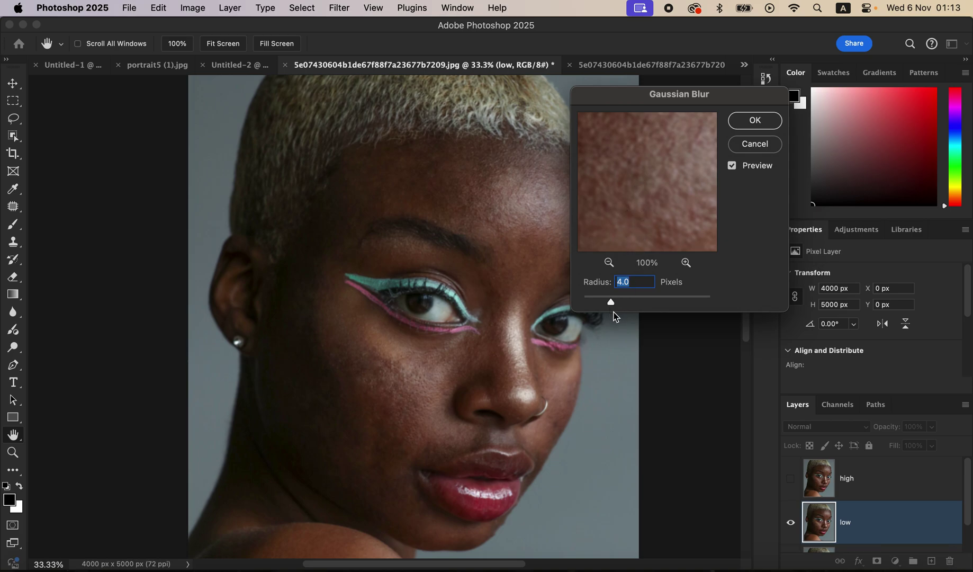
pyautogui.moveTo(621, 304); pyautogui.dragTo(636, 300)
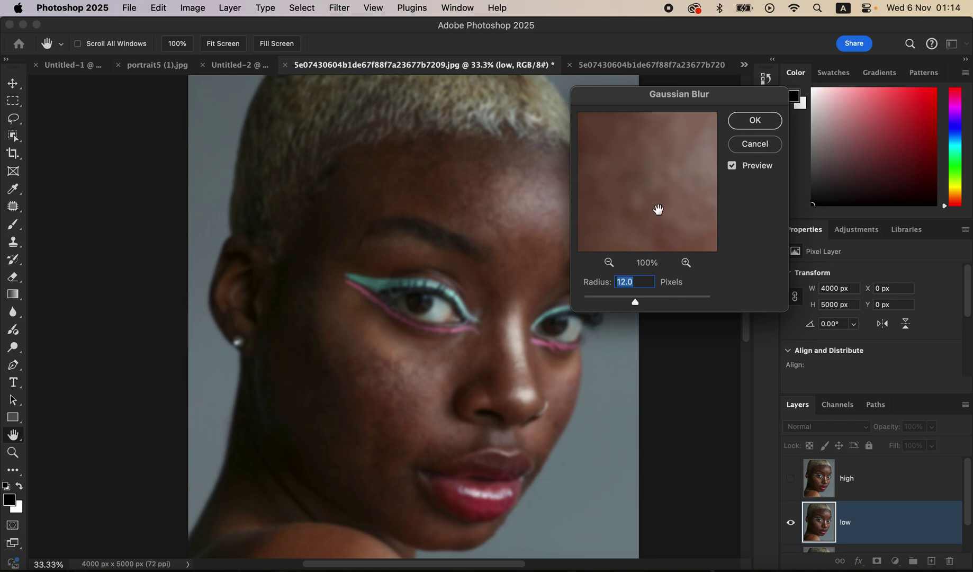
pyautogui.click(756, 123)
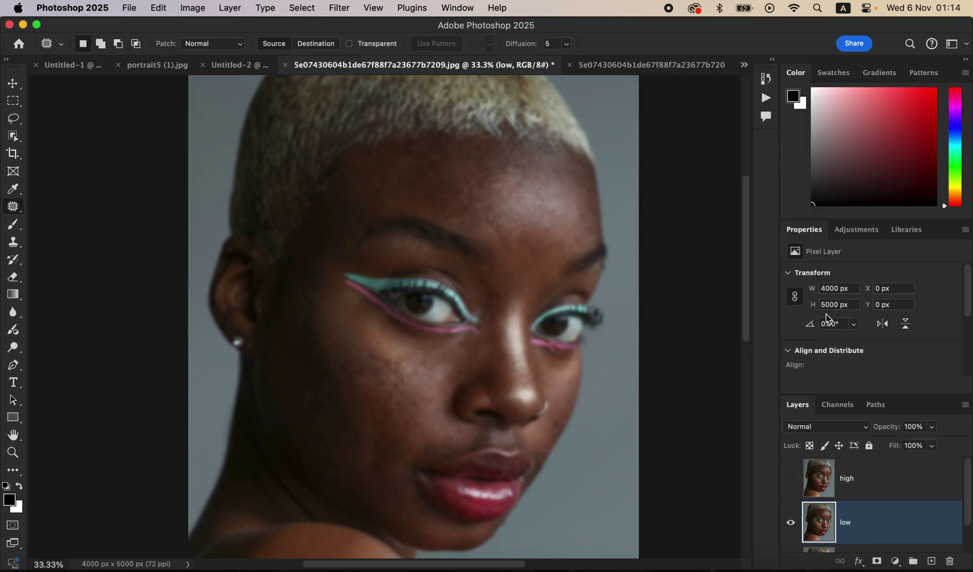
# - Show the high layer and apply the low layer's RGB image to it with Subtract blending, scale 2 and offset 128
pyautogui.click(888, 483)
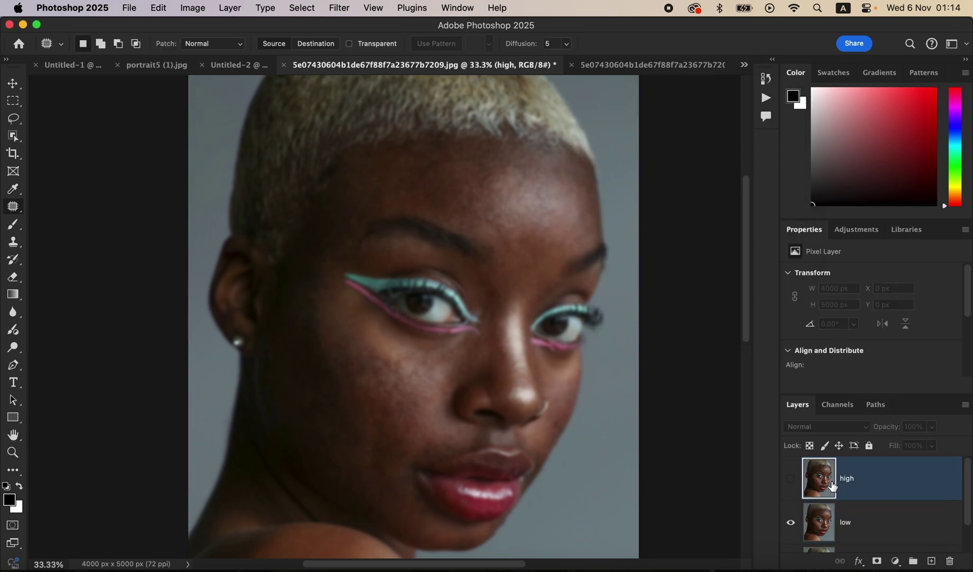
pyautogui.click(791, 480)
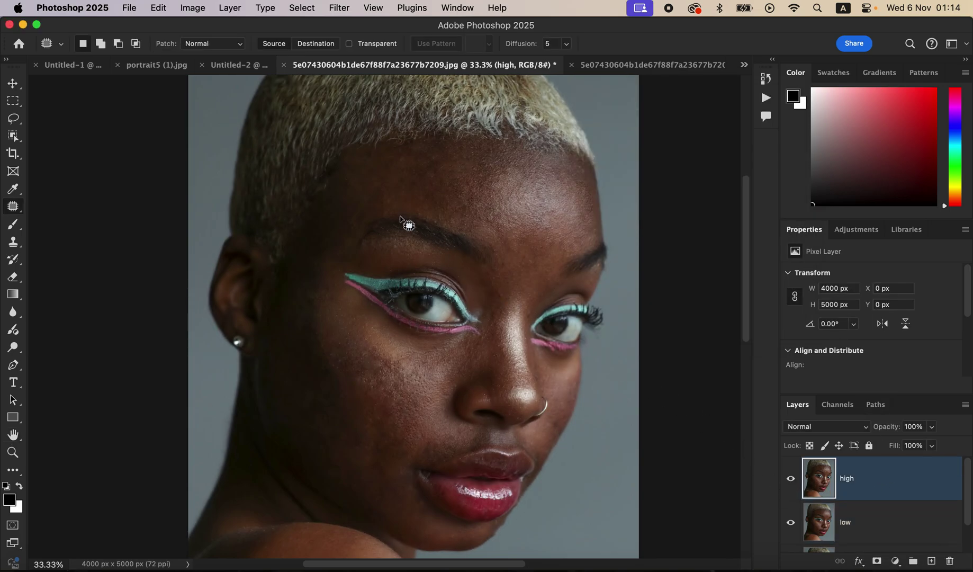
pyautogui.click(193, 7)
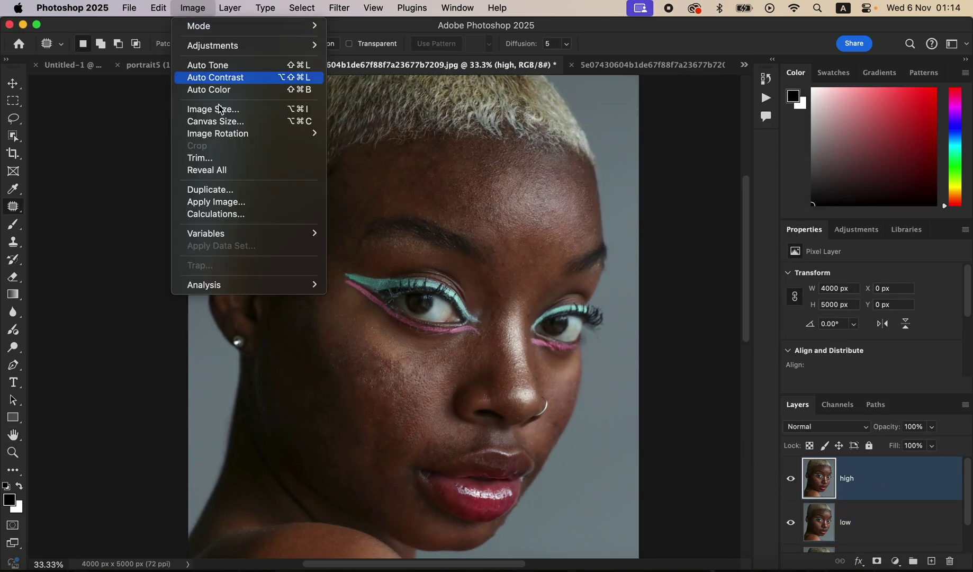
pyautogui.click(244, 204)
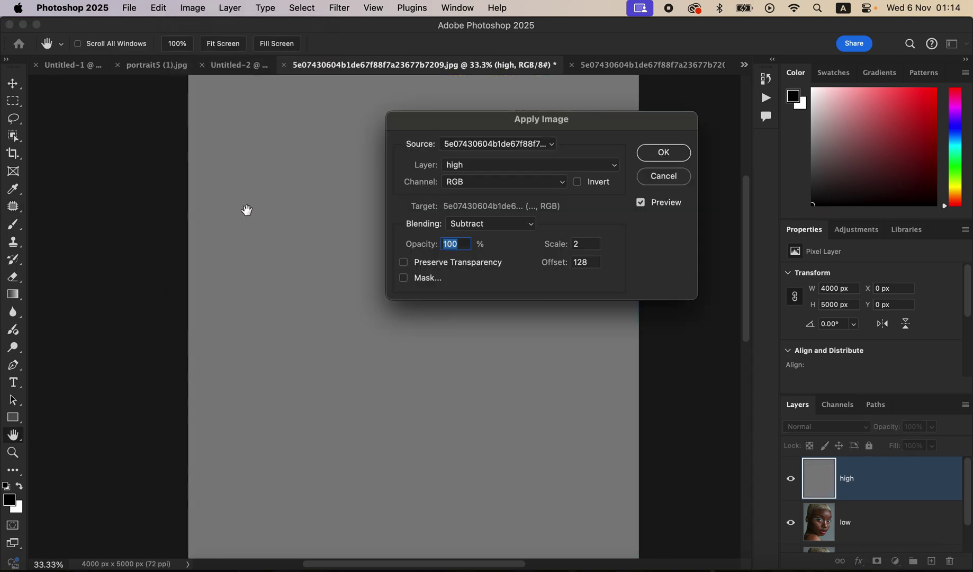
pyautogui.click(533, 170)
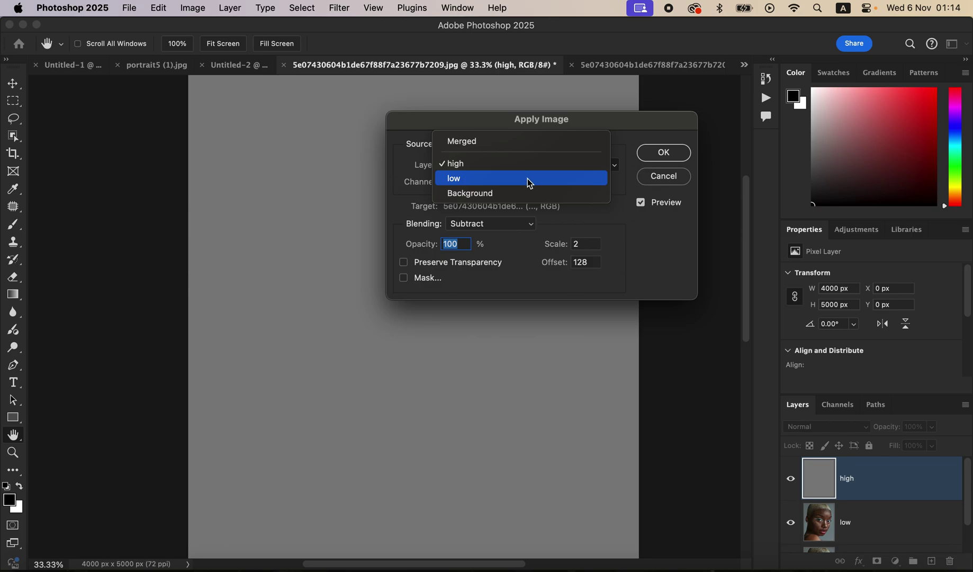
pyautogui.click(530, 179)
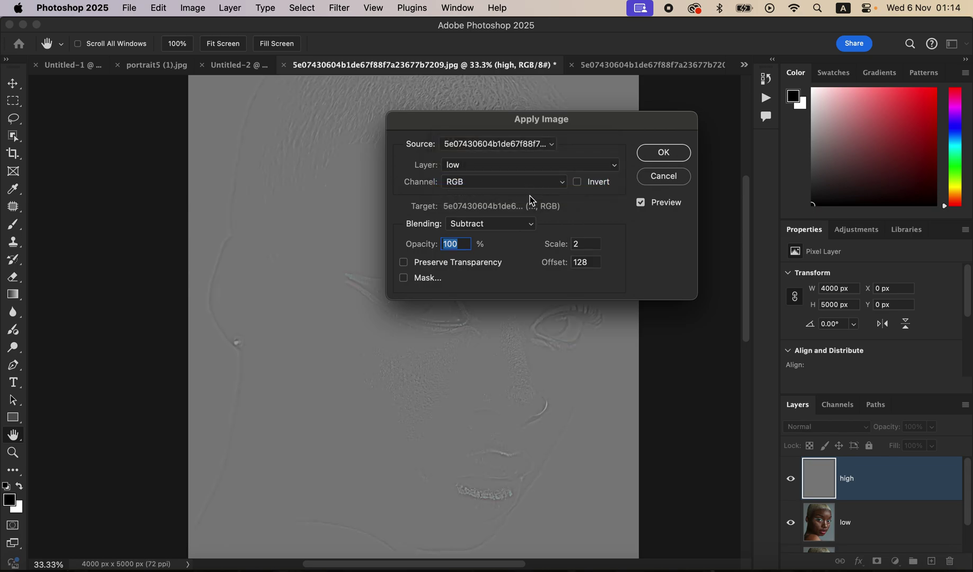
pyautogui.click(491, 230)
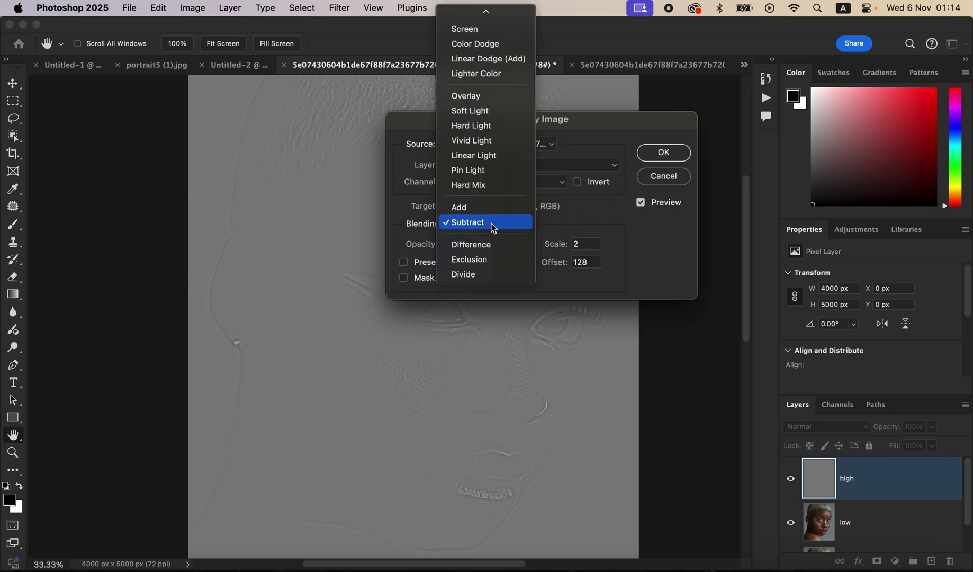
pyautogui.click(493, 223)
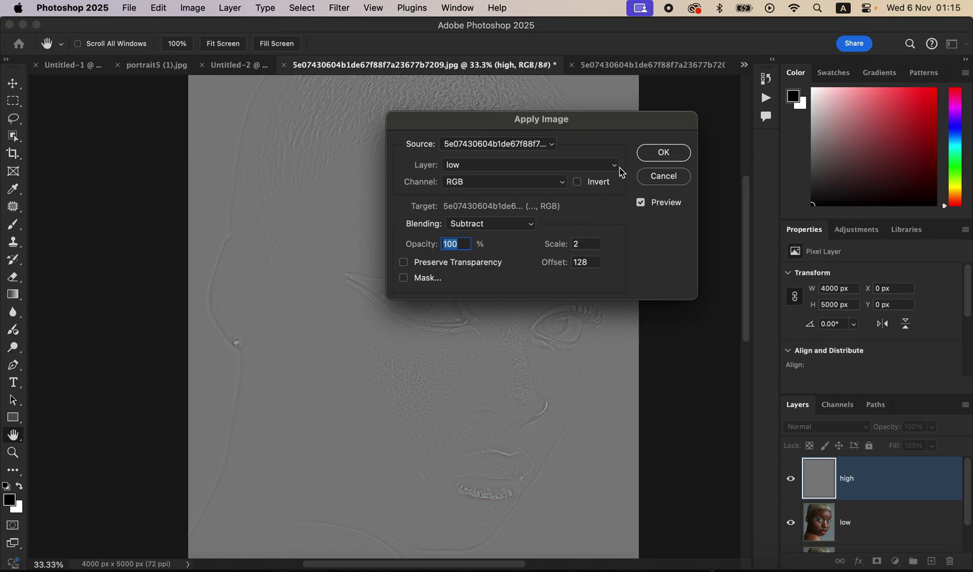
pyautogui.click(662, 152)
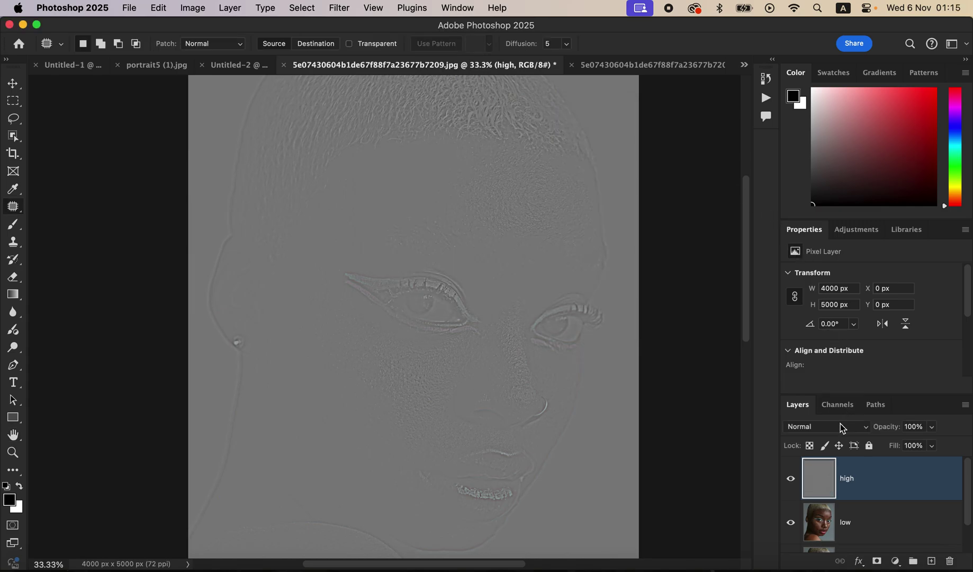
# - Set the high layer's blend mode to Linear Light
pyautogui.click(843, 427)
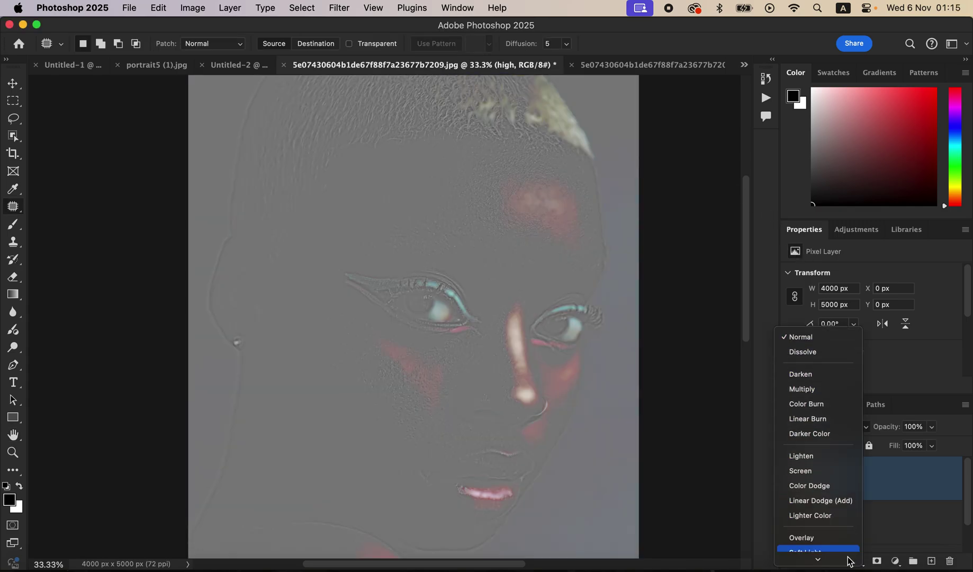
pyautogui.click(831, 483)
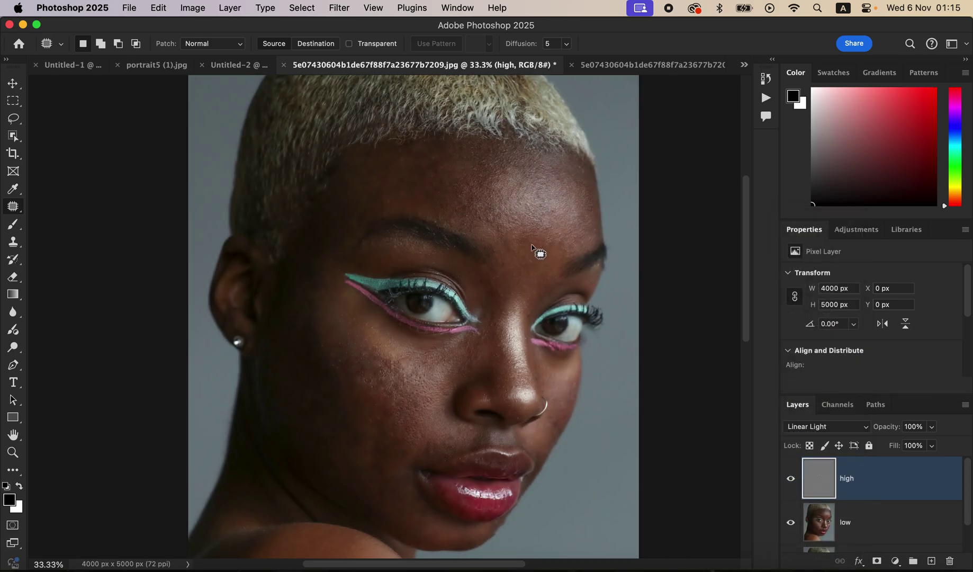
pyautogui.press('super+minus')
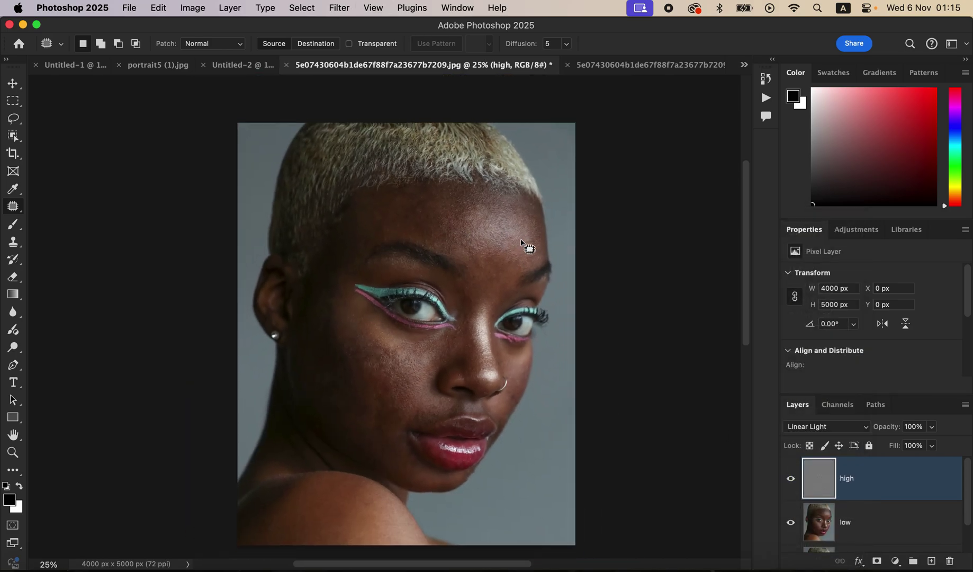
# - Group the high and low layers together and expand the new group
pyautogui.keyDown('shift'); pyautogui.click(896, 518); pyautogui.keyUp('shift')
pyautogui.moveTo(909, 500); pyautogui.dragTo(914, 561)
pyautogui.click(807, 465)
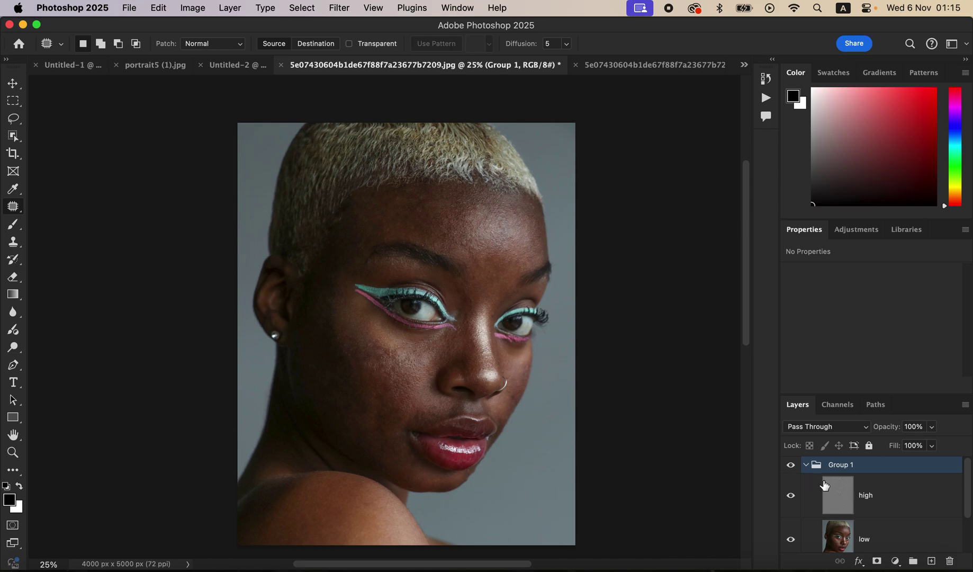
# - Hide the high layer and set up the Mixer Brush with a cleaned brush for painting on the low layer
pyautogui.click(792, 496)
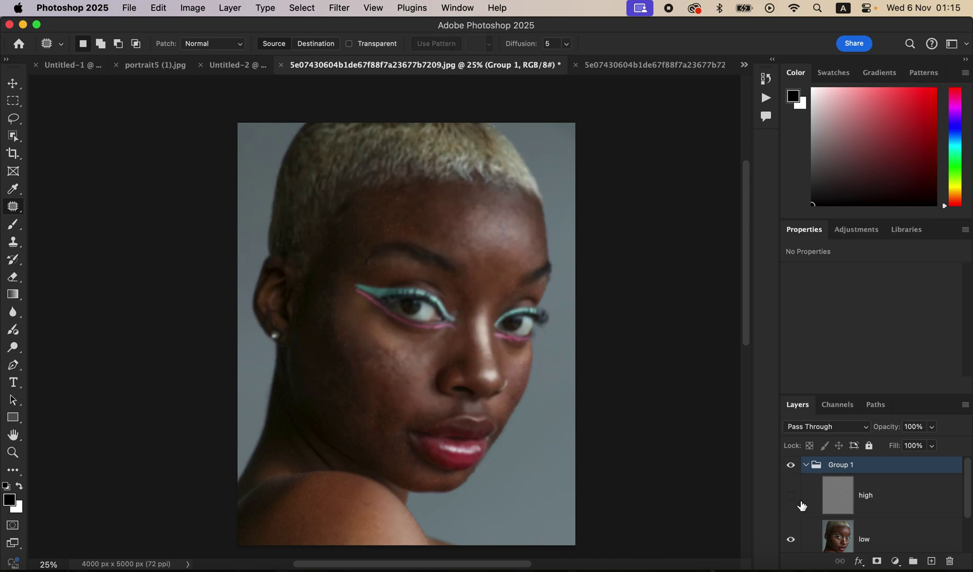
pyautogui.click(896, 541)
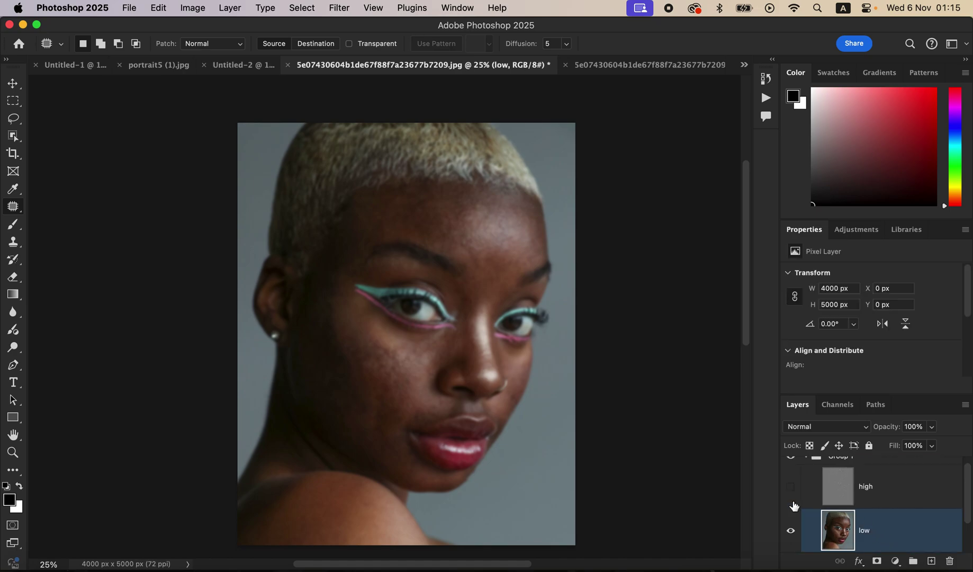
pyautogui.click(13, 224)
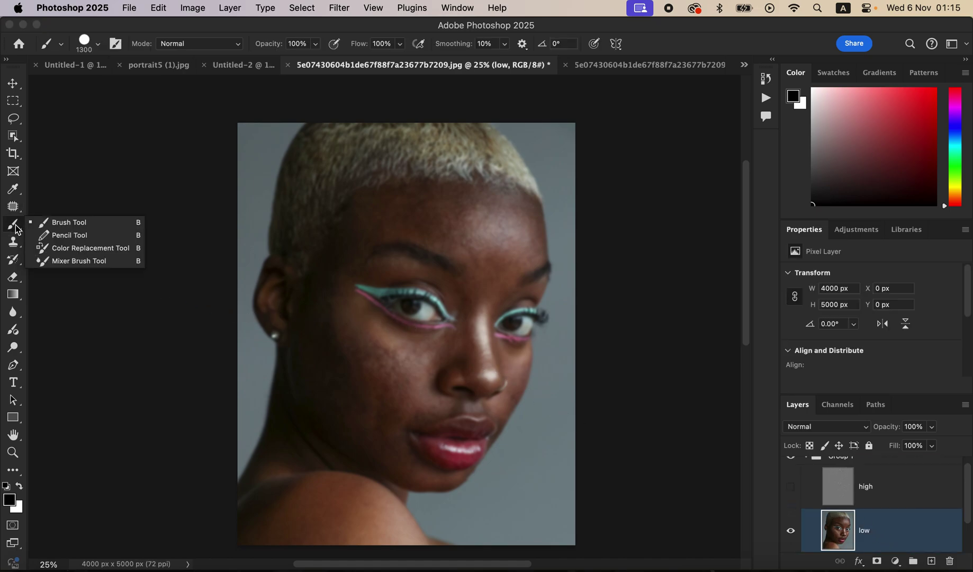
pyautogui.click(84, 261)
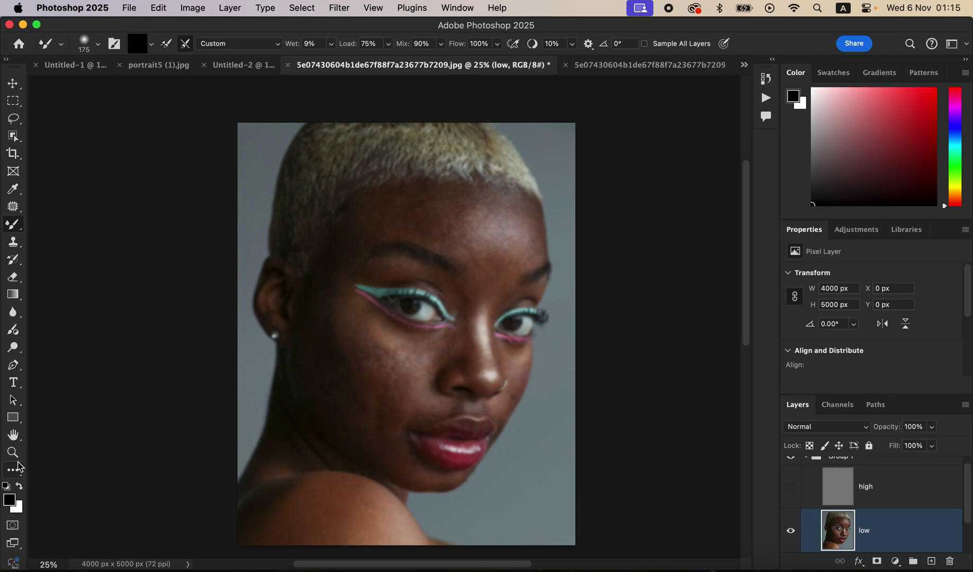
pyautogui.click(148, 45)
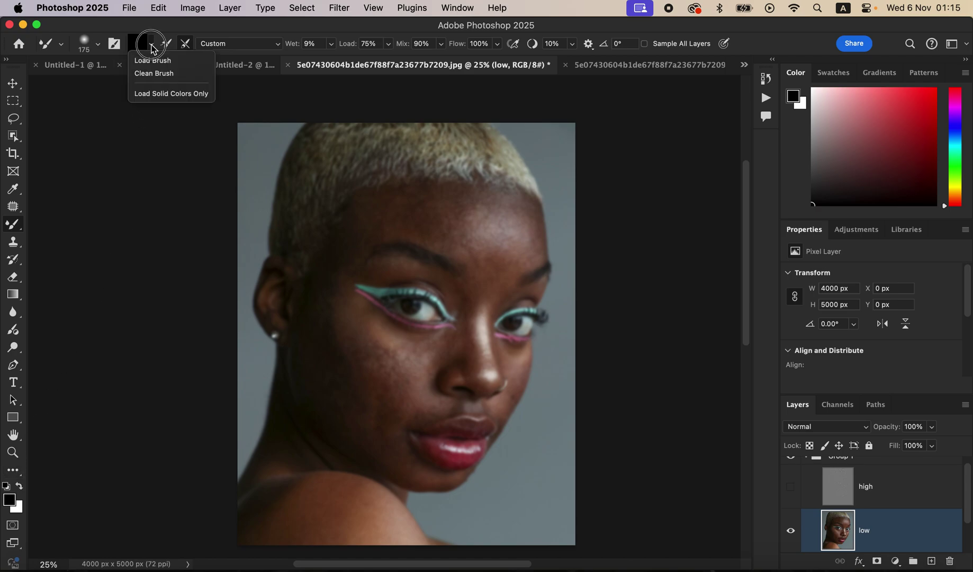
pyautogui.click(153, 73)
pyautogui.click(186, 46)
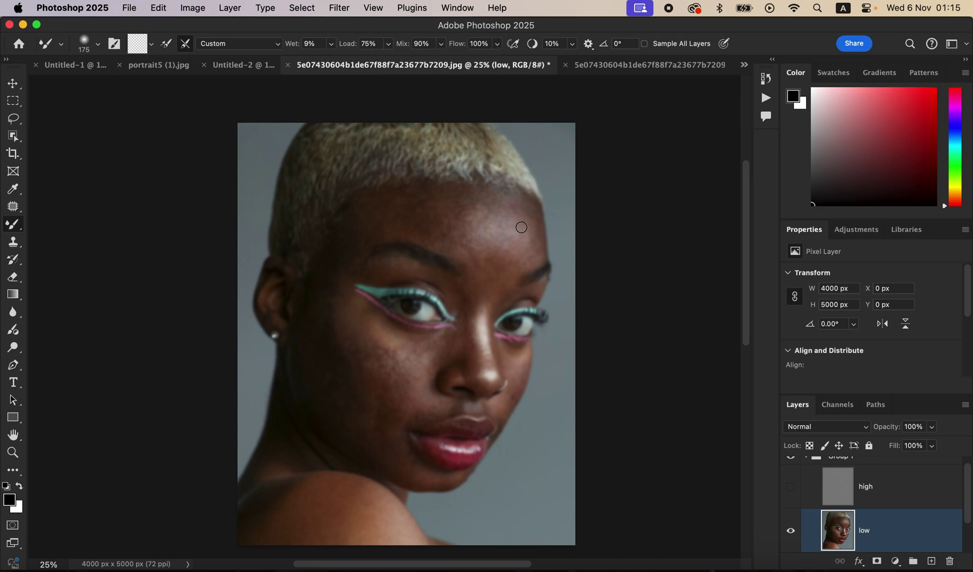
# - Smooth the tones of the forehead and temple on the low layer with a 500-pixel Mixer Brush
pyautogui.press(']')
pyautogui.press('[')
pyautogui.moveTo(512, 221)
pyautogui.mouseDown()
pyautogui.moveTo(525, 230)
pyautogui.moveTo(524, 216)
pyautogui.moveTo(527, 246)
pyautogui.moveTo(523, 224)
pyautogui.moveTo(514, 243)
pyautogui.moveTo(522, 217)
pyautogui.moveTo(519, 244)
pyautogui.mouseUp()
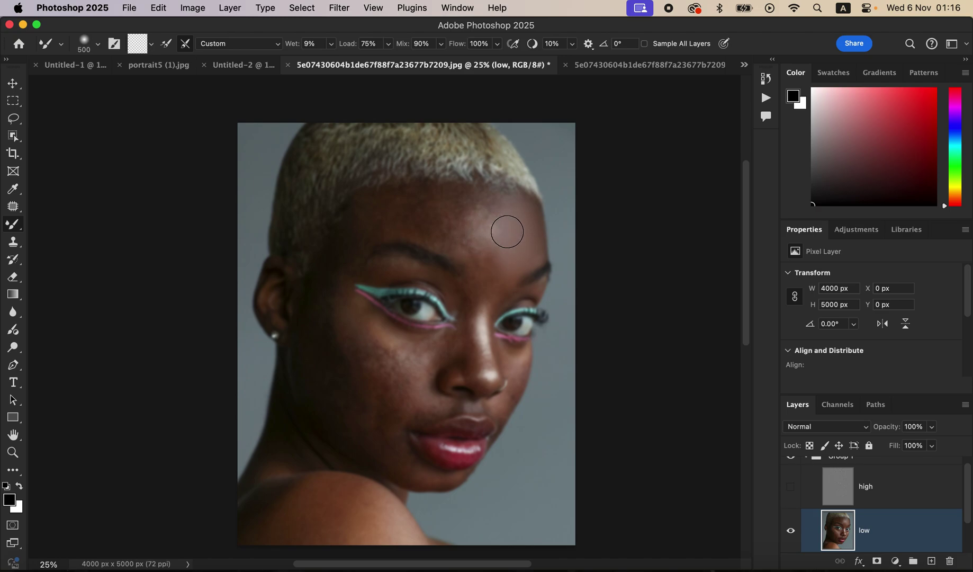
pyautogui.moveTo(506, 263); pyautogui.dragTo(502, 261)
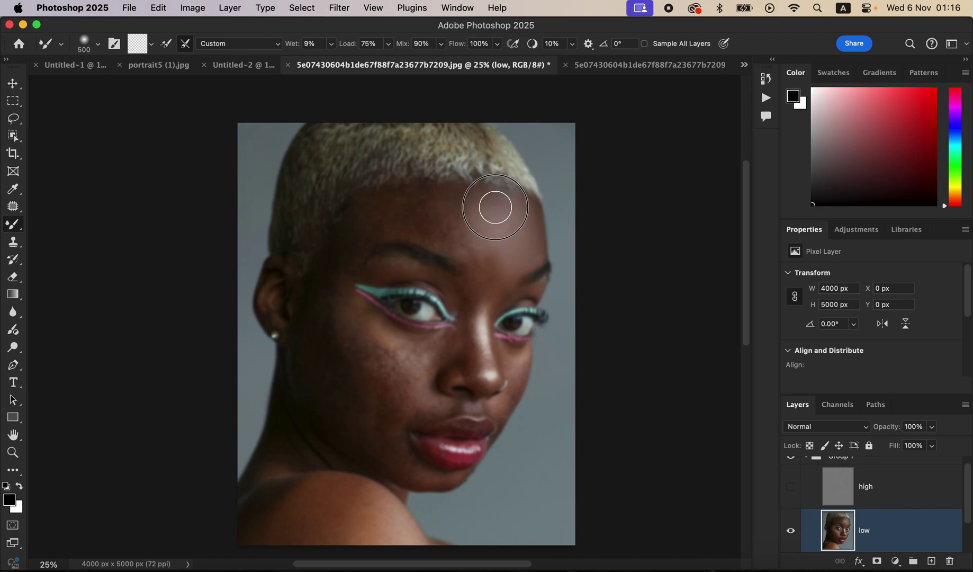
pyautogui.moveTo(479, 264)
pyautogui.mouseDown()
pyautogui.moveTo(510, 218)
pyautogui.moveTo(495, 206)
pyautogui.moveTo(450, 214)
pyautogui.moveTo(462, 219)
pyautogui.moveTo(445, 234)
pyautogui.moveTo(458, 230)
pyautogui.moveTo(454, 242)
pyautogui.moveTo(466, 204)
pyautogui.moveTo(449, 221)
pyautogui.moveTo(456, 199)
pyautogui.moveTo(450, 220)
pyautogui.moveTo(461, 241)
pyautogui.moveTo(430, 218)
pyautogui.moveTo(440, 215)
pyautogui.moveTo(408, 211)
pyautogui.moveTo(440, 203)
pyautogui.moveTo(424, 198)
pyautogui.moveTo(431, 211)
pyautogui.moveTo(401, 217)
pyautogui.moveTo(490, 255)
pyautogui.moveTo(491, 275)
pyautogui.moveTo(473, 221)
pyautogui.moveTo(479, 210)
pyautogui.moveTo(460, 210)
pyautogui.moveTo(518, 213)
pyautogui.moveTo(510, 254)
pyautogui.moveTo(380, 214)
pyautogui.moveTo(418, 200)
pyautogui.moveTo(382, 207)
pyautogui.moveTo(350, 256)
pyautogui.moveTo(361, 225)
pyautogui.moveTo(346, 233)
pyautogui.moveTo(345, 223)
pyautogui.moveTo(371, 234)
pyautogui.moveTo(414, 230)
pyautogui.moveTo(482, 251)
pyautogui.moveTo(420, 226)
pyautogui.moveTo(480, 247)
pyautogui.moveTo(484, 213)
pyautogui.moveTo(359, 226)
pyautogui.moveTo(318, 289)
pyautogui.mouseUp()
pyautogui.moveTo(332, 255)
pyautogui.mouseDown()
pyautogui.moveTo(336, 248)
pyautogui.moveTo(317, 317)
pyautogui.mouseUp()
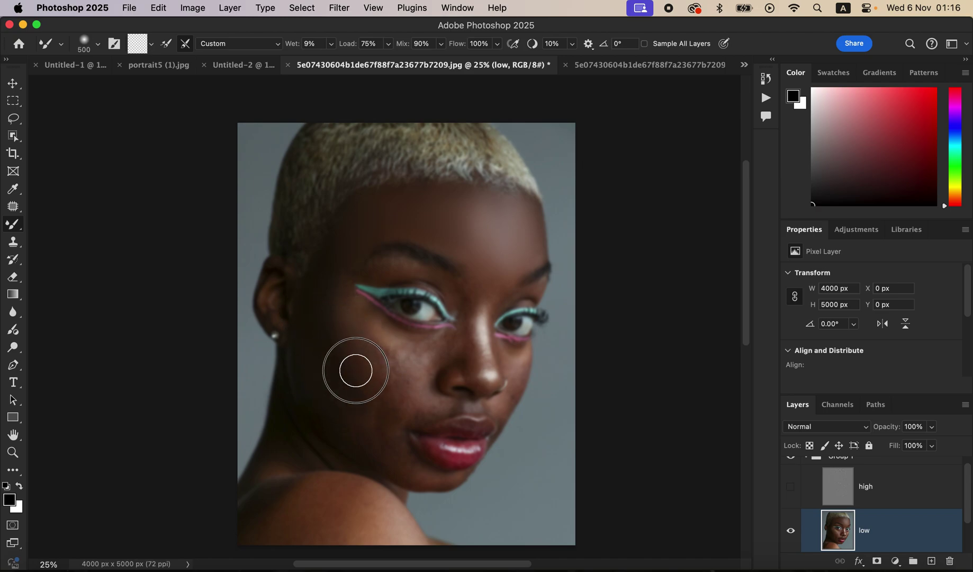
# - Blend the blotchy tones of the near cheek, side of the face and jaw with the Mixer Brush
pyautogui.moveTo(337, 327); pyautogui.dragTo(339, 332)
pyautogui.moveTo(342, 325)
pyautogui.mouseDown()
pyautogui.moveTo(337, 263)
pyautogui.moveTo(328, 292)
pyautogui.mouseUp()
pyautogui.moveTo(371, 374)
pyautogui.mouseDown()
pyautogui.moveTo(361, 355)
pyautogui.moveTo(396, 372)
pyautogui.mouseUp()
pyautogui.moveTo(372, 337); pyautogui.dragTo(410, 353)
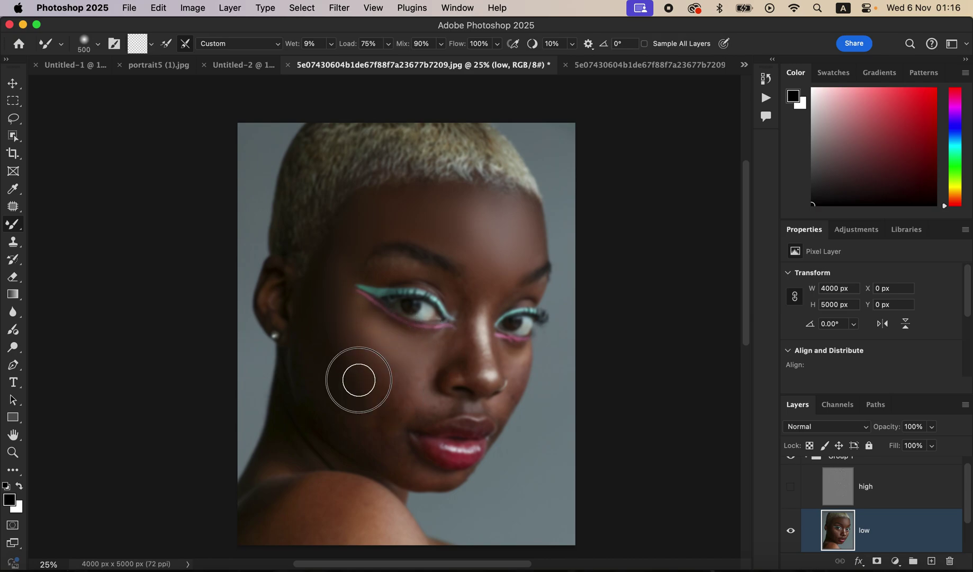
pyautogui.moveTo(359, 428)
pyautogui.mouseDown()
pyautogui.moveTo(377, 430)
pyautogui.moveTo(378, 412)
pyautogui.mouseUp()
pyautogui.moveTo(398, 378)
pyautogui.mouseDown()
pyautogui.moveTo(405, 389)
pyautogui.moveTo(412, 380)
pyautogui.mouseUp()
pyautogui.moveTo(329, 408)
pyautogui.mouseDown()
pyautogui.moveTo(309, 379)
pyautogui.moveTo(325, 399)
pyautogui.moveTo(312, 331)
pyautogui.mouseUp()
pyautogui.moveTo(334, 255)
pyautogui.mouseDown()
pyautogui.moveTo(336, 290)
pyautogui.moveTo(362, 266)
pyautogui.moveTo(347, 250)
pyautogui.moveTo(336, 271)
pyautogui.moveTo(355, 278)
pyautogui.moveTo(365, 355)
pyautogui.moveTo(357, 365)
pyautogui.moveTo(381, 408)
pyautogui.mouseUp()
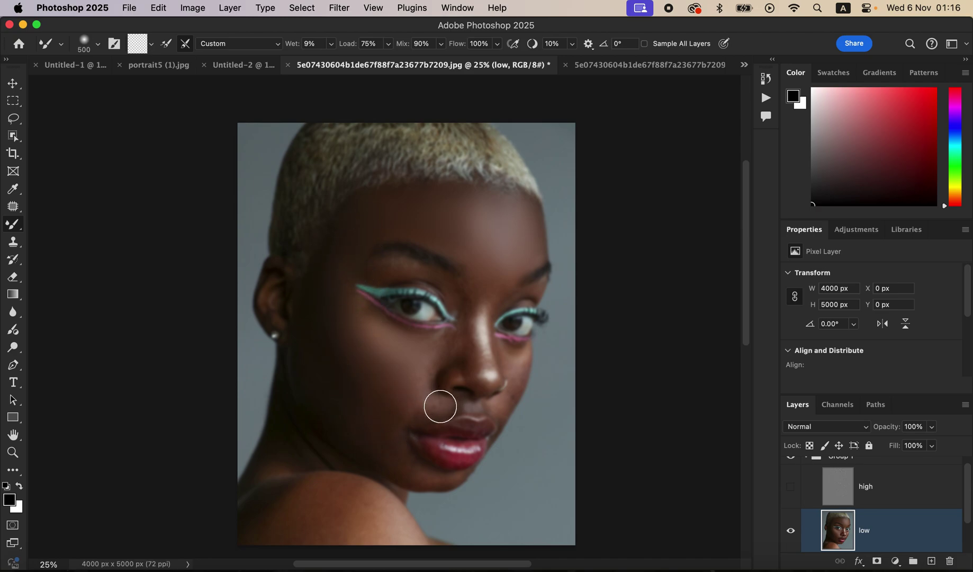
pyautogui.moveTo(352, 371)
pyautogui.mouseDown()
pyautogui.moveTo(400, 413)
pyautogui.moveTo(356, 373)
pyautogui.moveTo(395, 418)
pyautogui.moveTo(348, 419)
pyautogui.moveTo(404, 457)
pyautogui.moveTo(384, 431)
pyautogui.moveTo(436, 407)
pyautogui.moveTo(412, 414)
pyautogui.moveTo(464, 311)
pyautogui.moveTo(472, 356)
pyautogui.moveTo(464, 306)
pyautogui.moveTo(469, 320)
pyautogui.moveTo(489, 275)
pyautogui.moveTo(489, 291)
pyautogui.moveTo(499, 286)
pyautogui.moveTo(464, 351)
pyautogui.moveTo(445, 345)
pyautogui.moveTo(451, 337)
pyautogui.moveTo(480, 376)
pyautogui.moveTo(483, 342)
pyautogui.moveTo(486, 351)
pyautogui.moveTo(462, 350)
pyautogui.mouseUp()
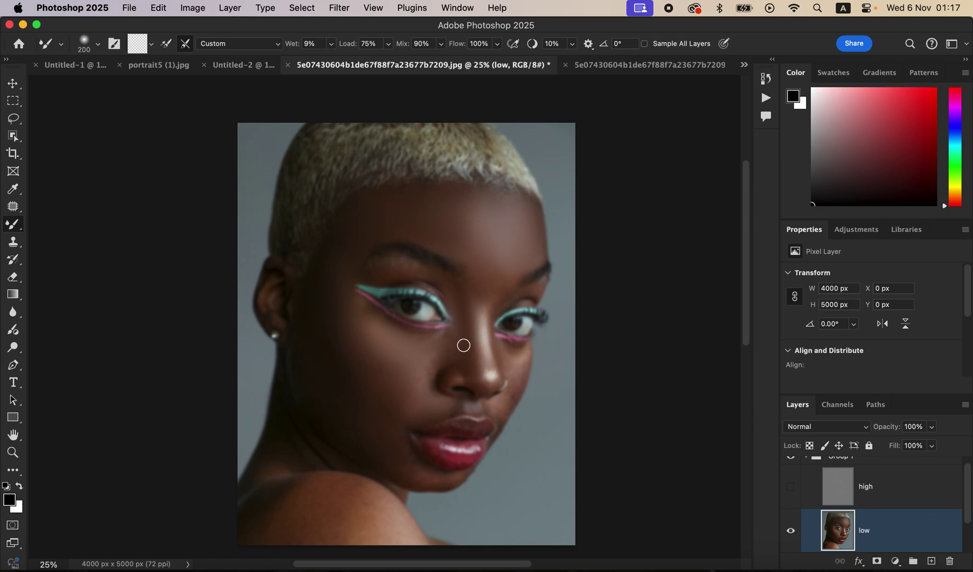
# - Smooth the nose, far cheek and skin around the mouth with the Mixer Brush enlarged to 400 pixels
pyautogui.press(']')
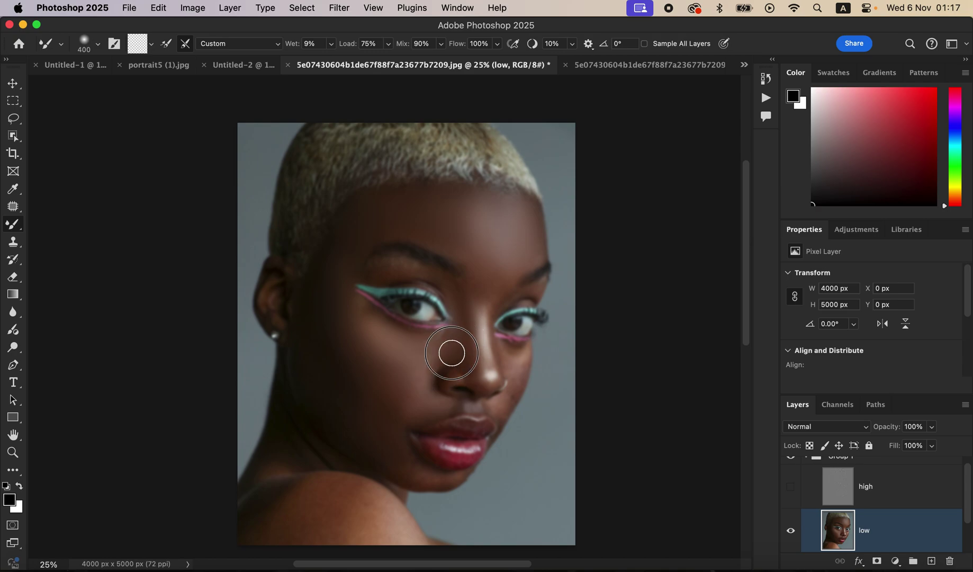
pyautogui.moveTo(480, 326)
pyautogui.mouseDown()
pyautogui.moveTo(490, 353)
pyautogui.moveTo(483, 311)
pyautogui.moveTo(497, 277)
pyautogui.mouseUp()
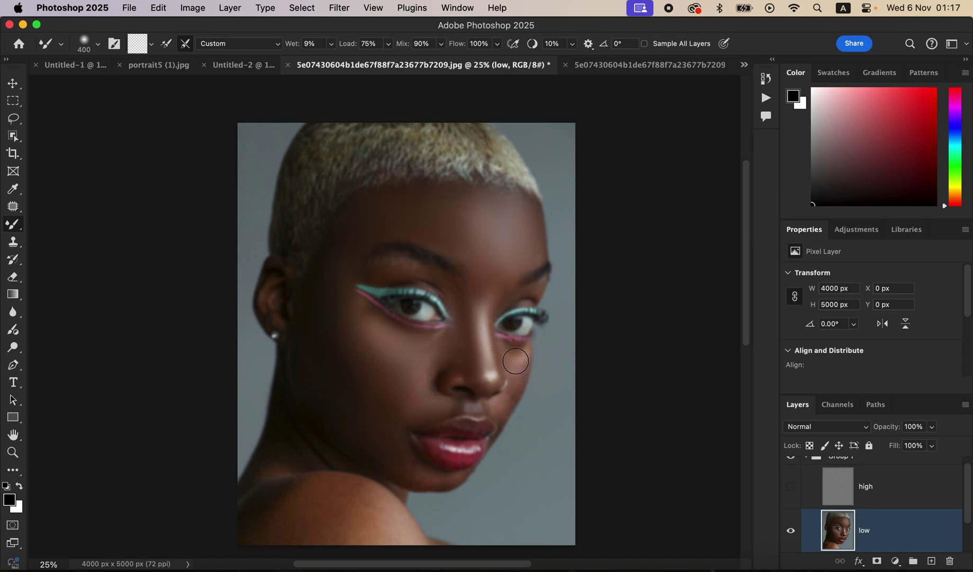
pyautogui.moveTo(513, 360); pyautogui.dragTo(507, 406)
pyautogui.moveTo(522, 371)
pyautogui.mouseDown()
pyautogui.moveTo(509, 356)
pyautogui.moveTo(516, 378)
pyautogui.moveTo(507, 400)
pyautogui.mouseUp()
pyautogui.moveTo(449, 405)
pyautogui.mouseDown()
pyautogui.moveTo(437, 351)
pyautogui.moveTo(434, 368)
pyautogui.moveTo(445, 343)
pyautogui.moveTo(432, 379)
pyautogui.mouseUp()
pyautogui.moveTo(405, 443)
pyautogui.mouseDown()
pyautogui.moveTo(413, 467)
pyautogui.moveTo(456, 474)
pyautogui.moveTo(425, 475)
pyautogui.moveTo(402, 437)
pyautogui.moveTo(410, 445)
pyautogui.mouseUp()
# - Blend the skin on the lower cheek, between the eyebrows and above the eyes with the Mixer Brush
pyautogui.press(']')
pyautogui.moveTo(354, 422)
pyautogui.mouseDown()
pyautogui.moveTo(322, 400)
pyautogui.moveTo(310, 374)
pyautogui.moveTo(336, 418)
pyautogui.moveTo(365, 389)
pyautogui.moveTo(396, 395)
pyautogui.moveTo(400, 365)
pyautogui.moveTo(424, 377)
pyautogui.mouseUp()
pyautogui.moveTo(484, 254); pyautogui.dragTo(483, 285)
pyautogui.moveTo(391, 270)
pyautogui.mouseDown()
pyautogui.moveTo(438, 273)
pyautogui.moveTo(457, 292)
pyautogui.moveTo(495, 278)
pyautogui.mouseUp()
pyautogui.moveTo(428, 267)
pyautogui.mouseDown()
pyautogui.moveTo(380, 265)
pyautogui.moveTo(385, 256)
pyautogui.moveTo(378, 268)
pyautogui.mouseUp()
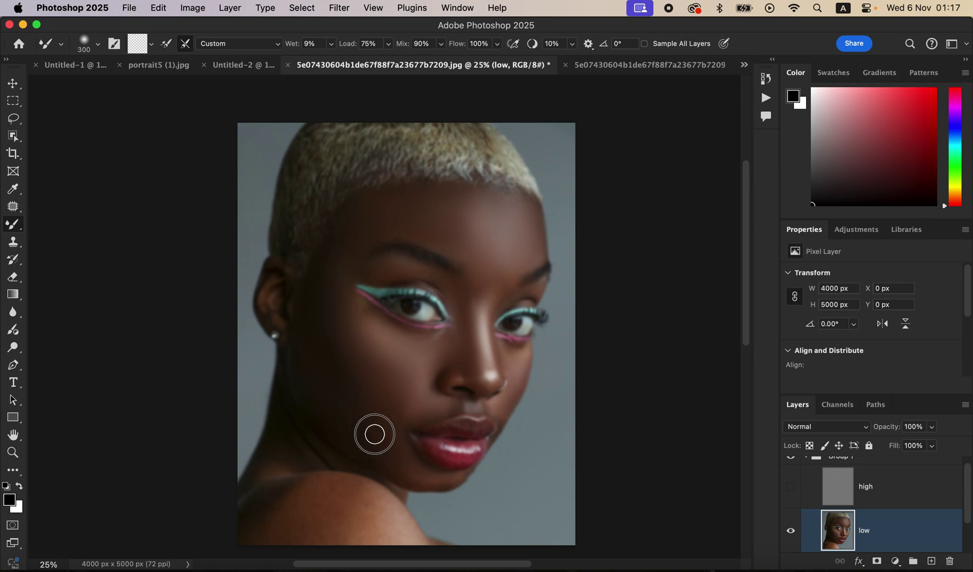
# - Enlarge the Mixer Brush to 800 pixels and smooth the shoulder, side of the face and forehead
pyautogui.press(']')
pyautogui.press(']')
pyautogui.press(']')
pyautogui.moveTo(382, 514)
pyautogui.mouseDown()
pyautogui.moveTo(332, 501)
pyautogui.moveTo(292, 512)
pyautogui.moveTo(336, 522)
pyautogui.moveTo(321, 496)
pyautogui.moveTo(269, 519)
pyautogui.moveTo(286, 487)
pyautogui.mouseUp()
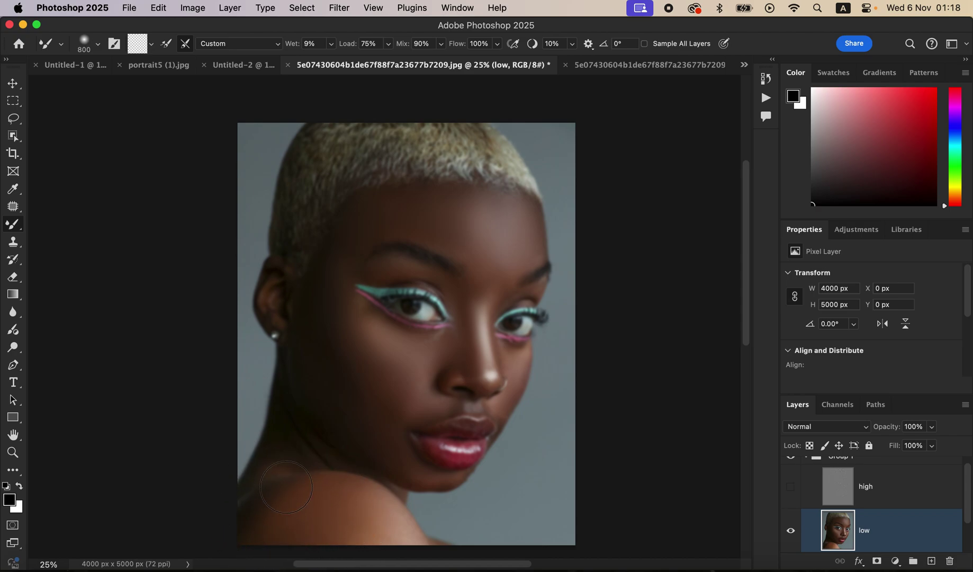
pyautogui.moveTo(345, 376)
pyautogui.mouseDown()
pyautogui.moveTo(330, 398)
pyautogui.moveTo(314, 337)
pyautogui.moveTo(319, 300)
pyautogui.moveTo(363, 234)
pyautogui.moveTo(347, 222)
pyautogui.mouseUp()
pyautogui.moveTo(483, 209)
pyautogui.mouseDown()
pyautogui.moveTo(481, 248)
pyautogui.moveTo(499, 272)
pyautogui.moveTo(514, 223)
pyautogui.moveTo(524, 239)
pyautogui.moveTo(503, 240)
pyautogui.mouseUp()
# - Reduce the Mixer Brush to 300 pixels and blend the skin from the far eye to the nose
pyautogui.press('[')
pyautogui.press('[')
pyautogui.press('[')
pyautogui.press('[')
pyautogui.press('[')
pyautogui.moveTo(527, 292); pyautogui.dragTo(486, 358)
# - Show the high layer and blend the low layer from the near cheek up to the temple with a 700-pixel Mixer Brush
pyautogui.click(791, 492)
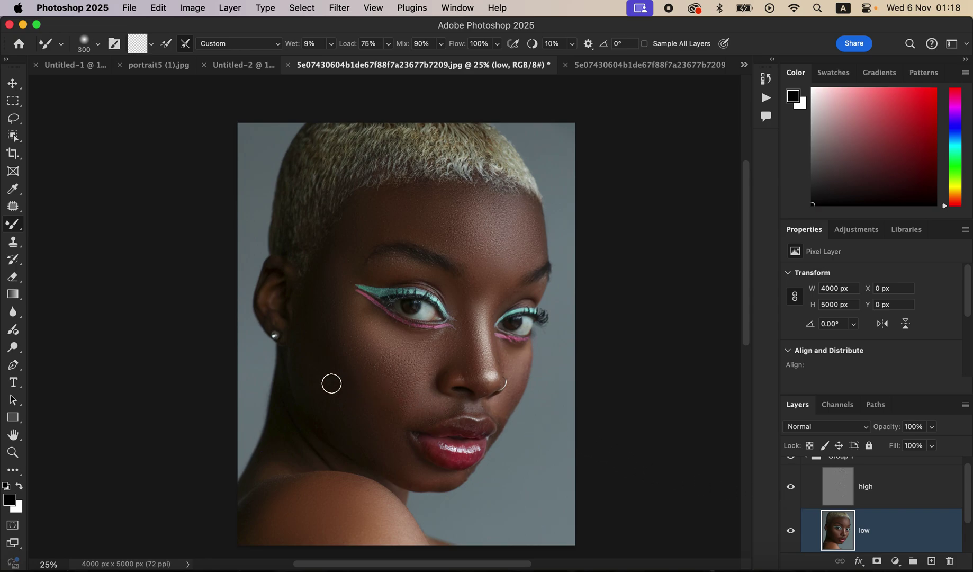
pyautogui.press(']')
pyautogui.press(']')
pyautogui.moveTo(317, 363)
pyautogui.mouseDown()
pyautogui.moveTo(361, 417)
pyautogui.moveTo(355, 378)
pyautogui.moveTo(389, 406)
pyautogui.moveTo(330, 387)
pyautogui.moveTo(309, 366)
pyautogui.moveTo(302, 323)
pyautogui.moveTo(339, 257)
pyautogui.mouseUp()
# - Collapse Group 1 and toggle its visibility repeatedly to compare the retouched skin with the original portrait
pyautogui.scroll(1, 969, 486)
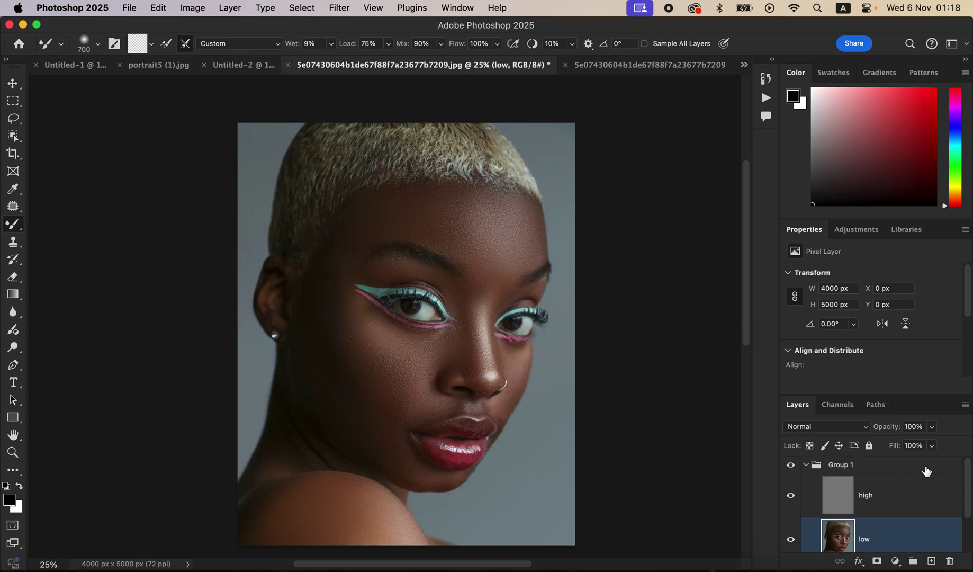
pyautogui.click(806, 465)
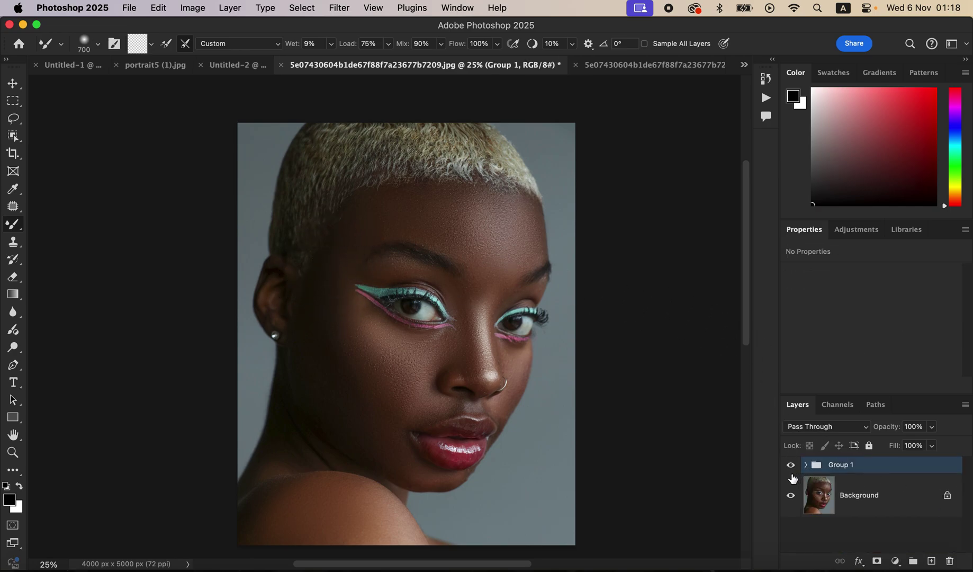
pyautogui.click(791, 466)
pyautogui.click(790, 465)
pyautogui.click(791, 465)
pyautogui.click(791, 466)
pyautogui.click(791, 467)
pyautogui.click(791, 467)
pyautogui.click(791, 467)
pyautogui.click(791, 466)
pyautogui.click(790, 466)
pyautogui.click(790, 468)
pyautogui.click(790, 467)
pyautogui.click(791, 467)
pyautogui.click(790, 467)
pyautogui.click(792, 467)
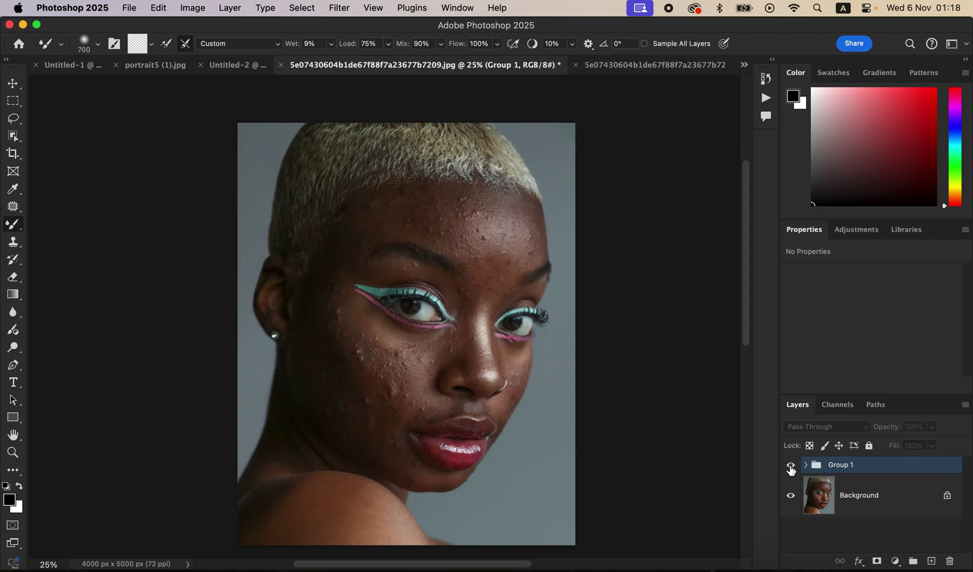
pyautogui.click(792, 467)
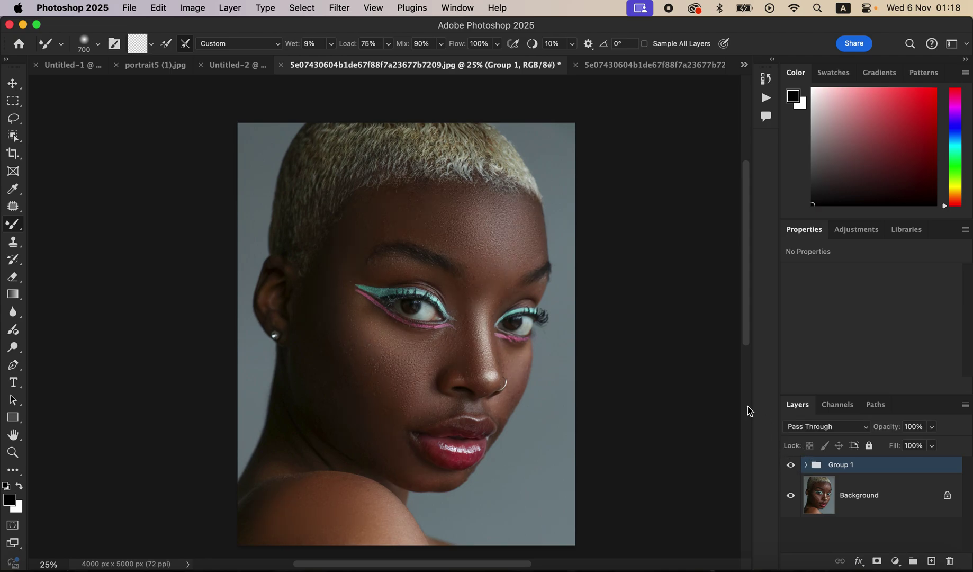